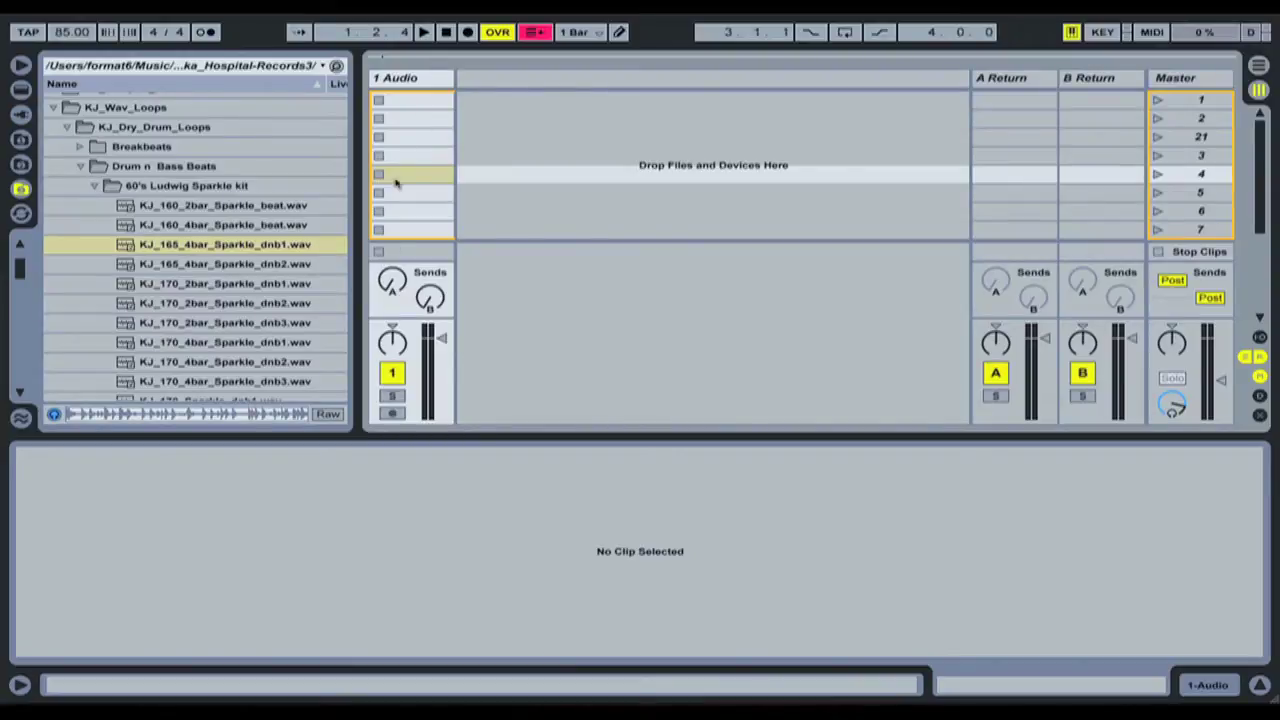
Step: Drop KJ_165_4bar_Sparkle_dnb1.wav onto 1 Audio, audition it, and move it to the first slot
{"action": "left_click_drag", "start_coordinate": [204, 250], "coordinate": [397, 146]}
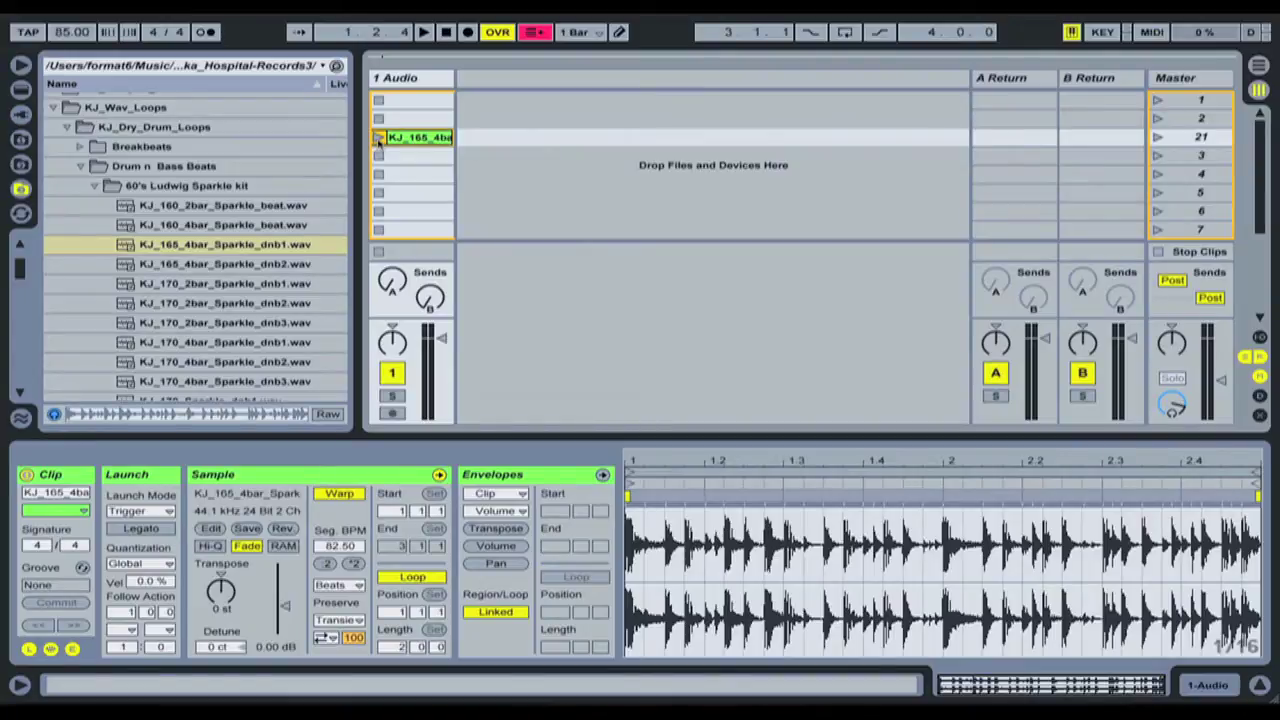
{"action": "left_click", "coordinate": [378, 139]}
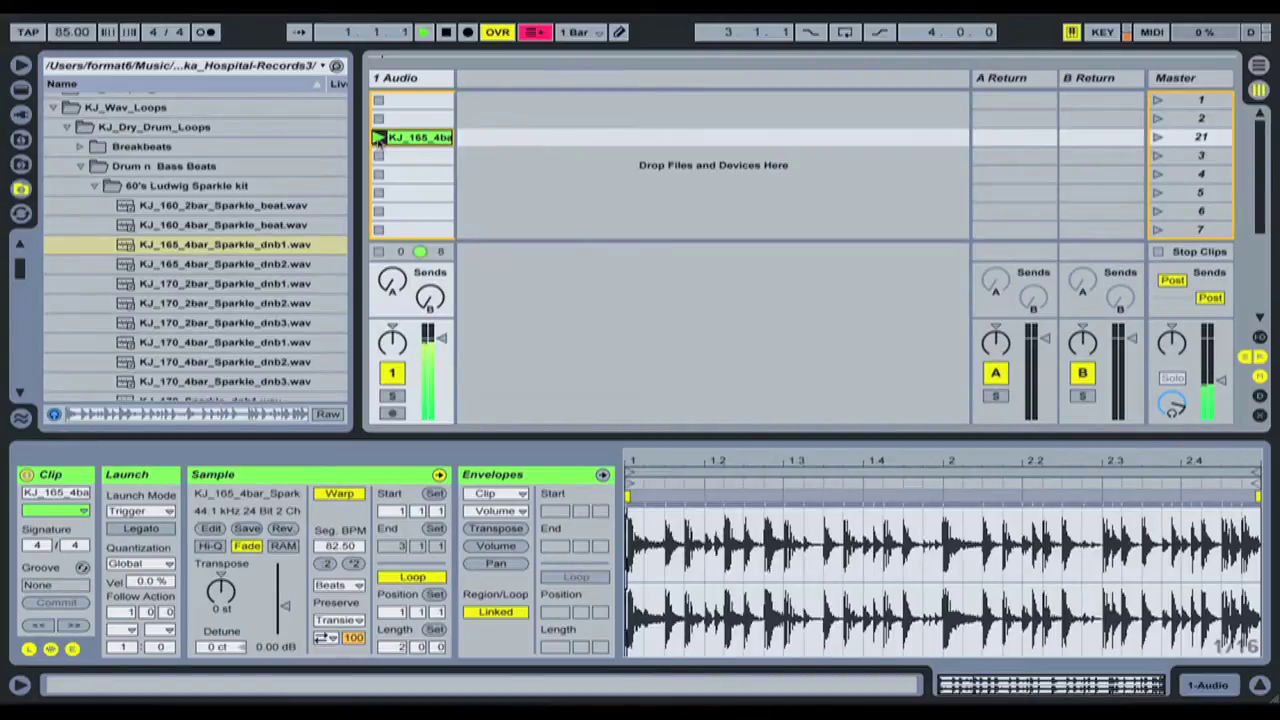
{"action": "left_click", "coordinate": [379, 156]}
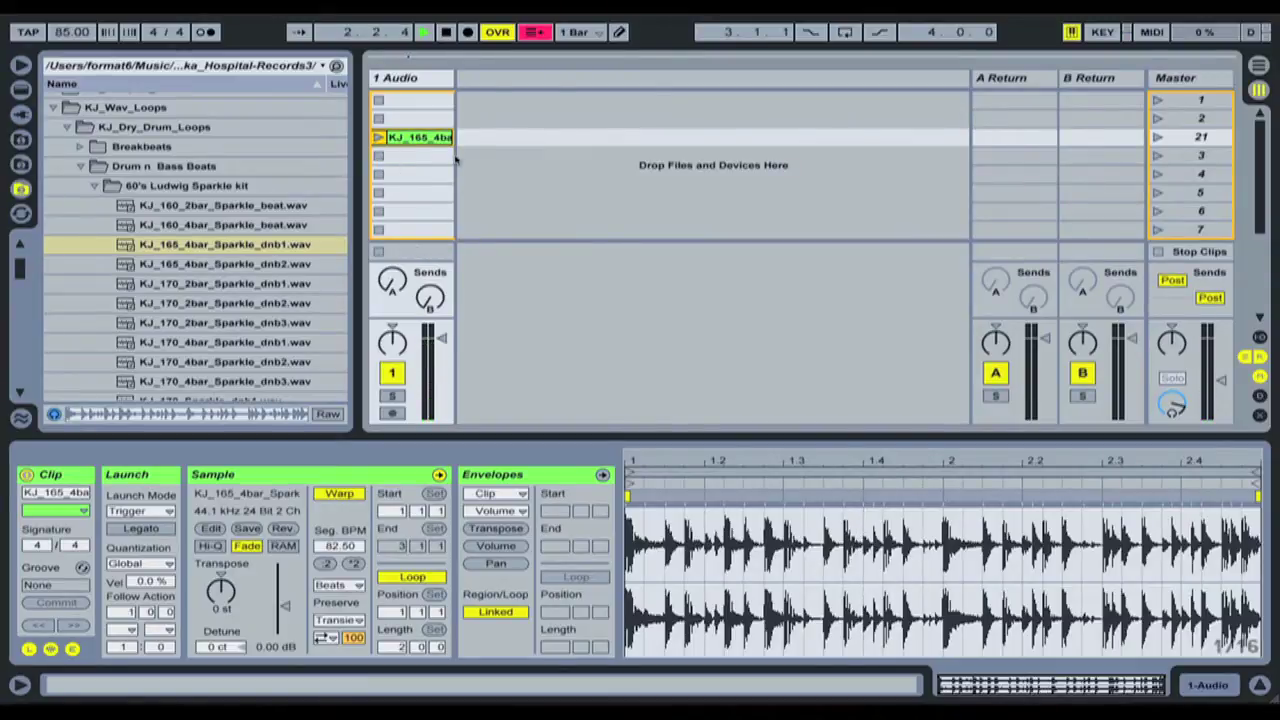
{"action": "left_click_drag", "start_coordinate": [437, 130], "coordinate": [442, 102]}
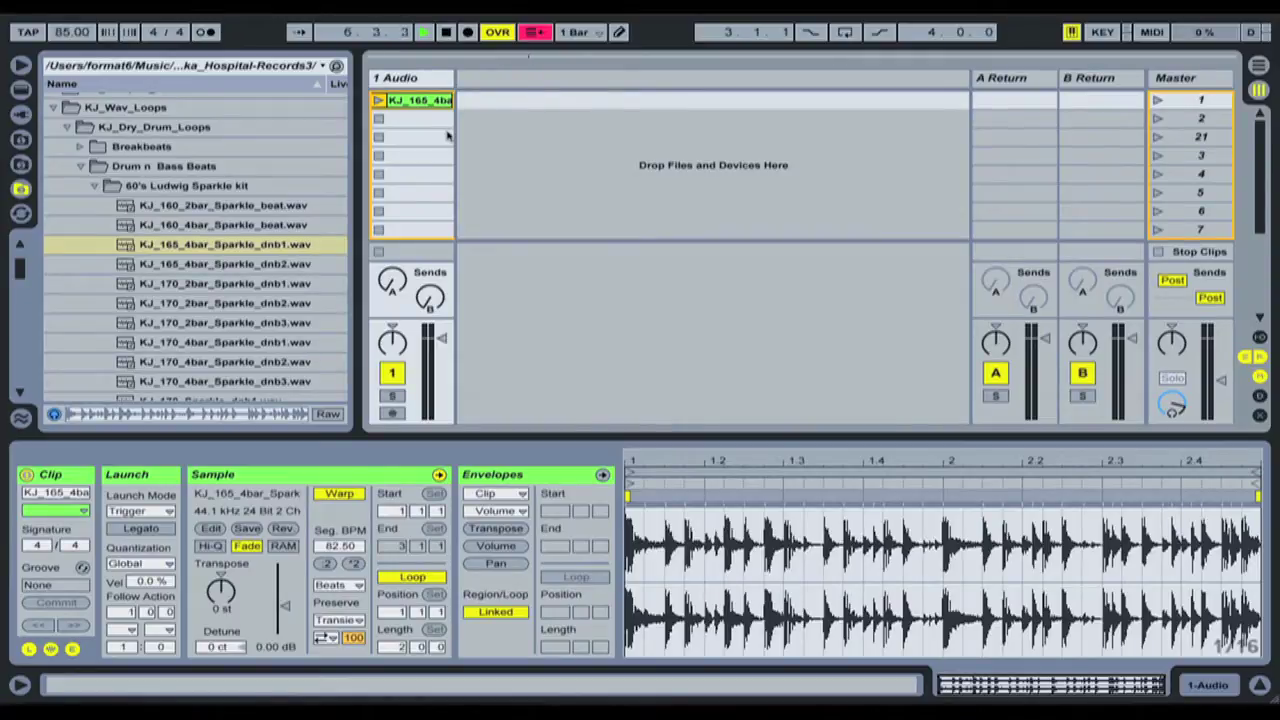
Step: Insert a new audio track after 1 Audio and name it FX
{"action": "left_click", "coordinate": [430, 136]}
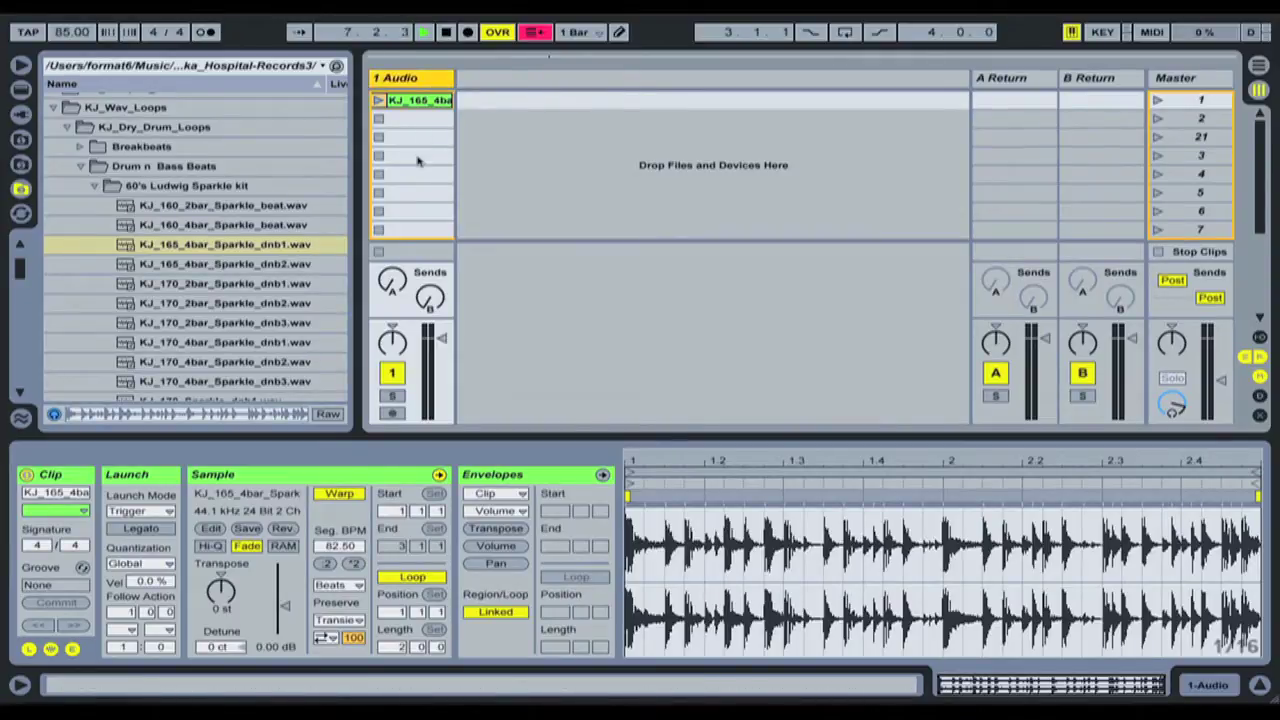
{"action": "key", "text": "super+t"}
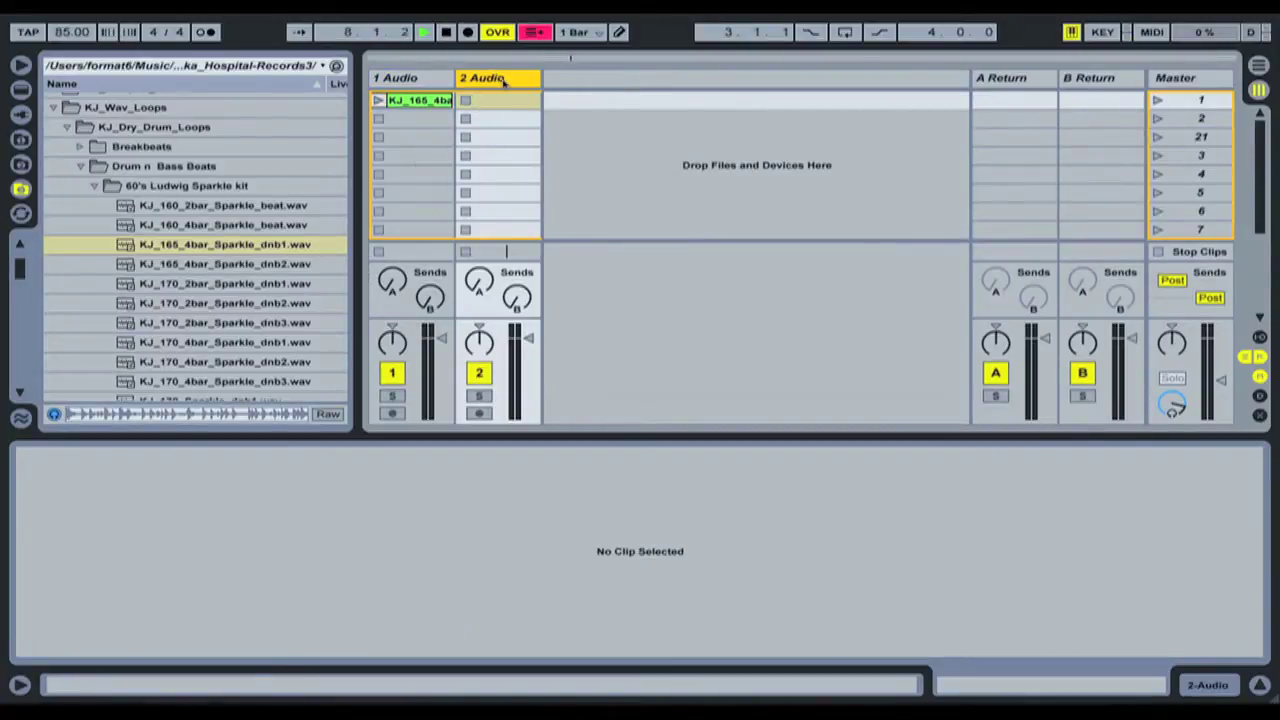
{"action": "key", "text": "super+r"}
{"action": "type", "text": "FX"}
{"action": "key", "text": "Return"}
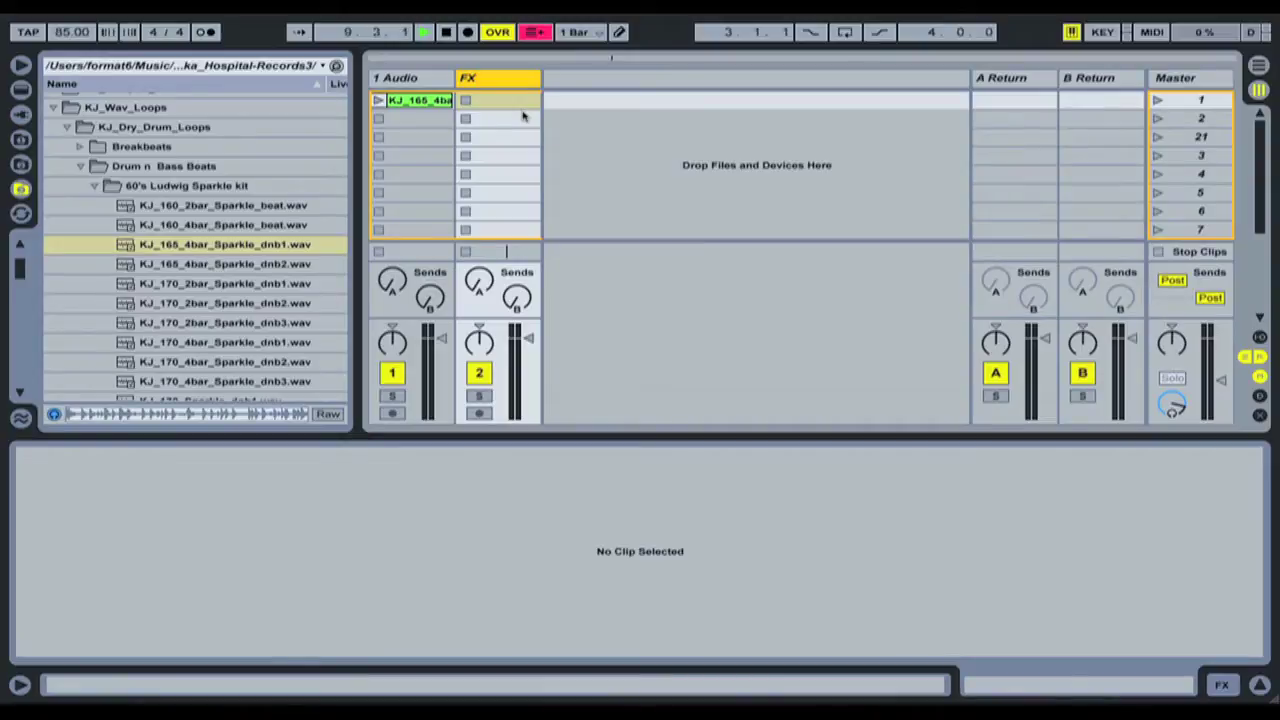
Step: Route 1 Audio's output to the FX track and set FX Monitor to In
{"action": "left_click", "coordinate": [436, 101]}
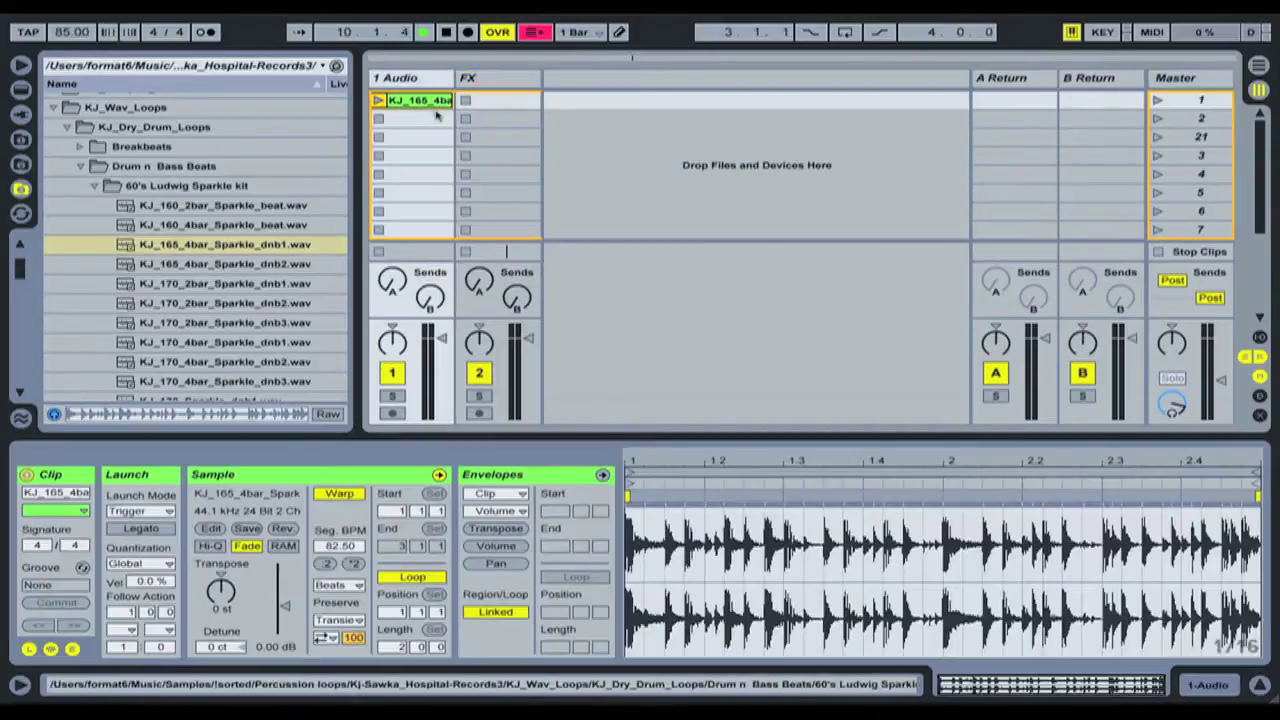
{"action": "left_click", "coordinate": [1260, 340]}
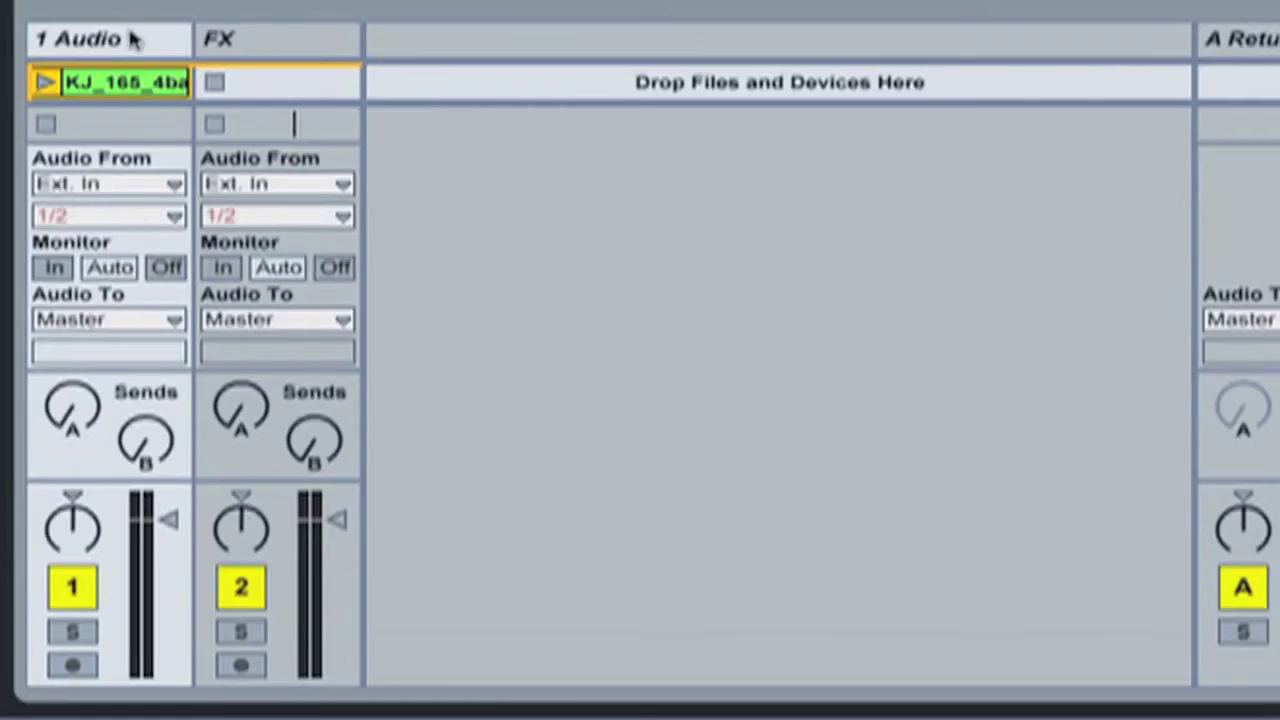
{"action": "left_click", "coordinate": [133, 322]}
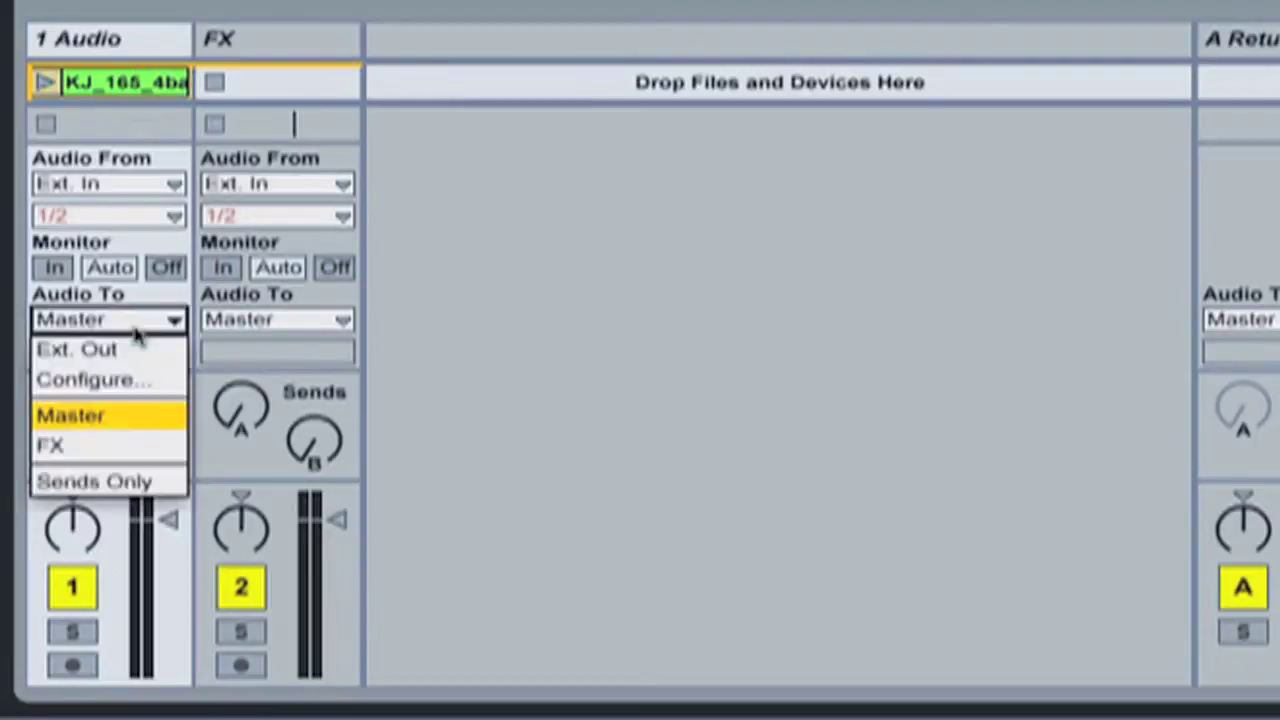
{"action": "left_click", "coordinate": [60, 448]}
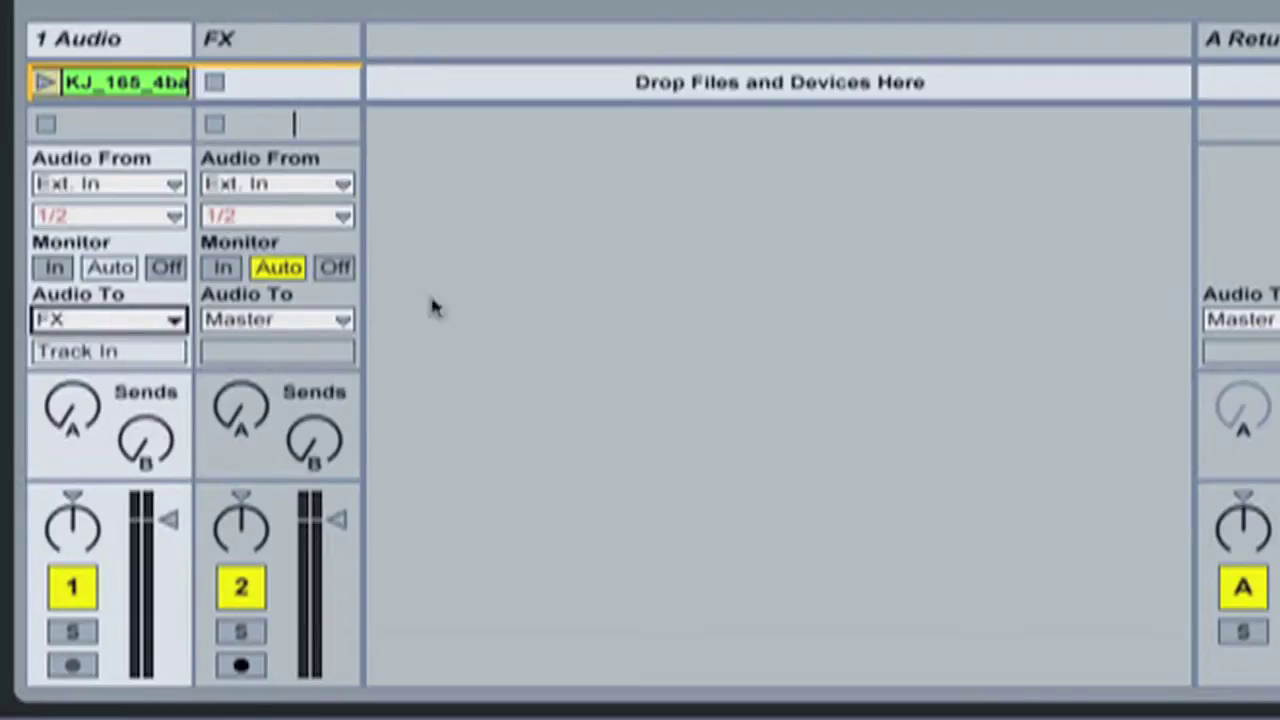
{"action": "left_click", "coordinate": [221, 270]}
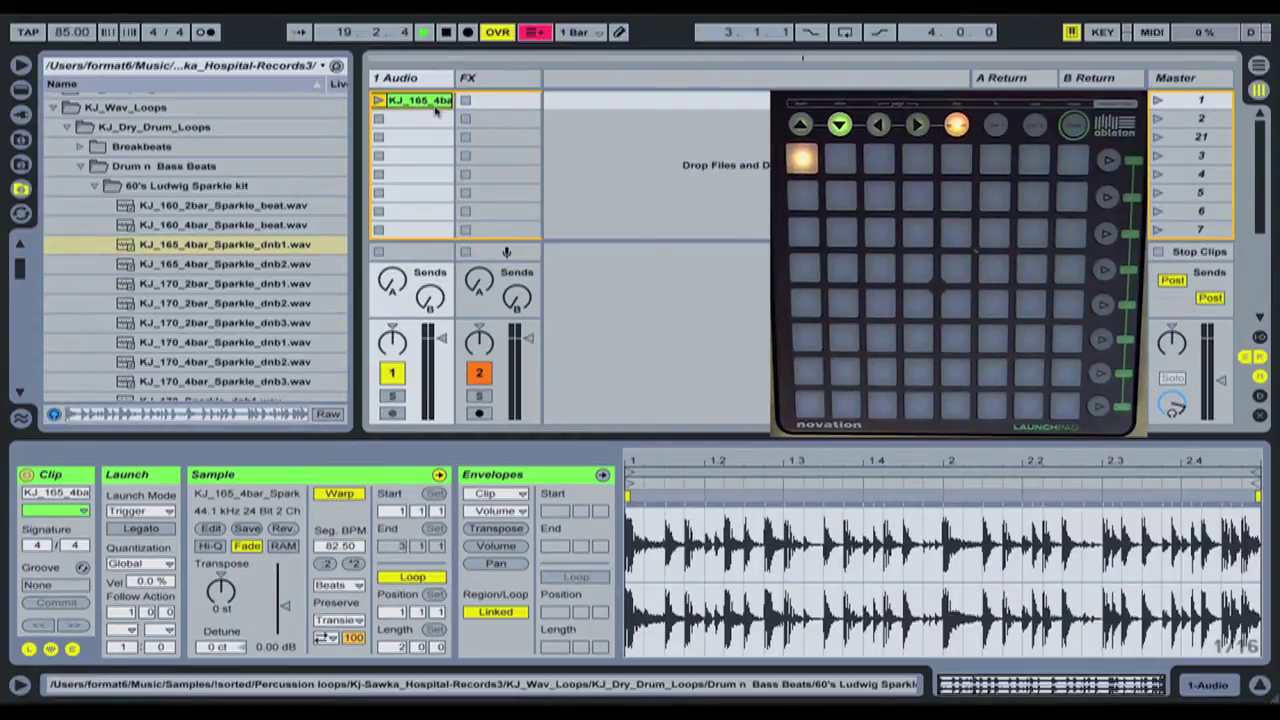
Step: Duplicate the drum clip onto the FX track and rename the copy Dummy
{"action": "key", "text": "ctrl+d"}
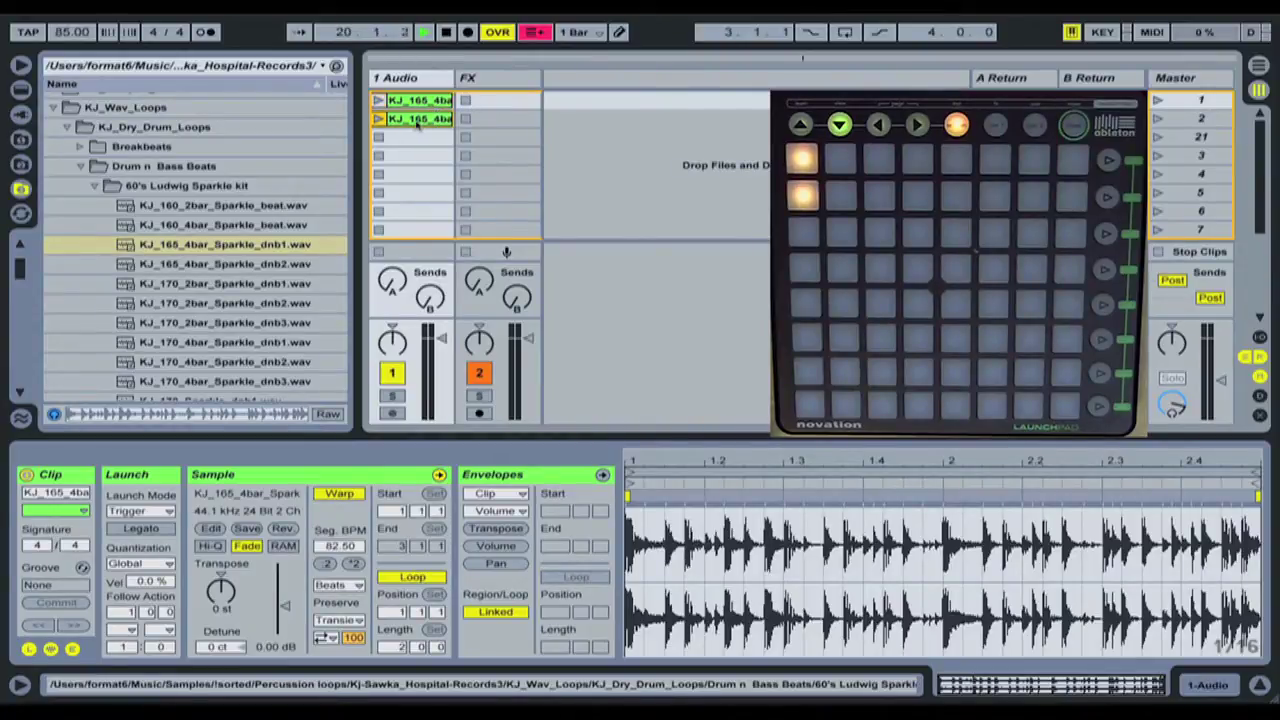
{"action": "left_click_drag", "start_coordinate": [413, 121], "coordinate": [507, 106]}
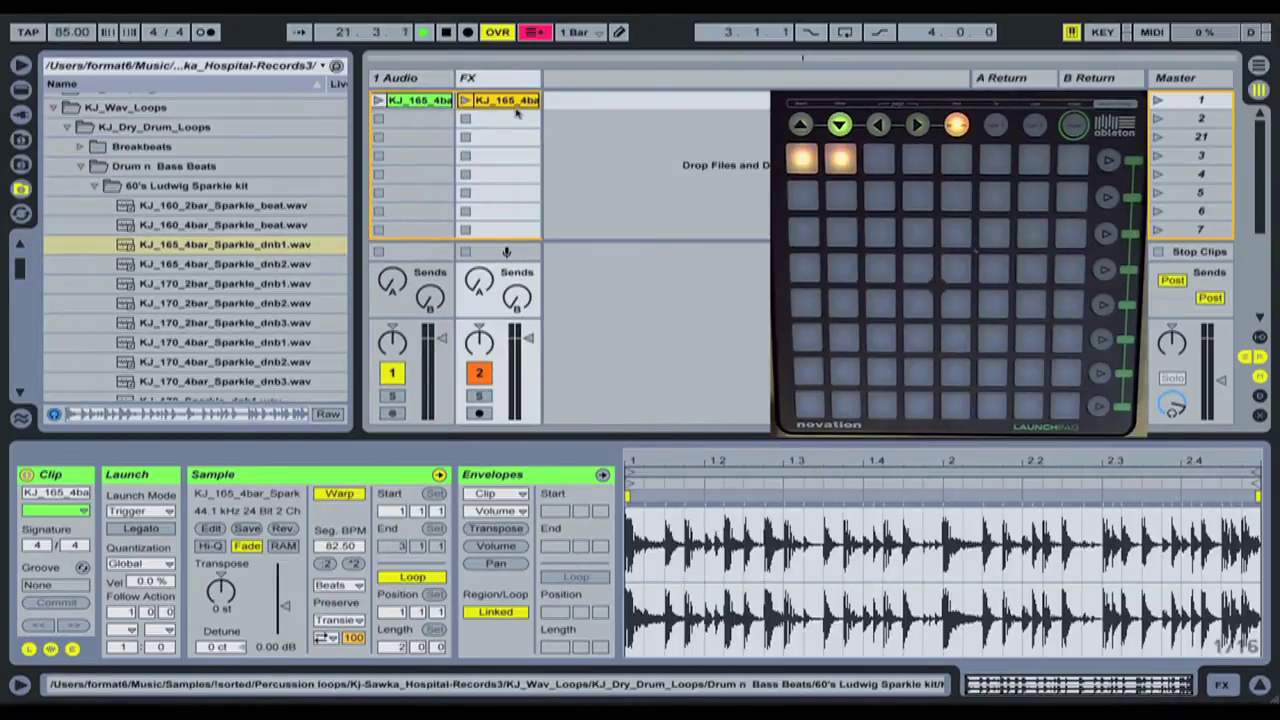
{"action": "key", "text": "ctrl+r"}
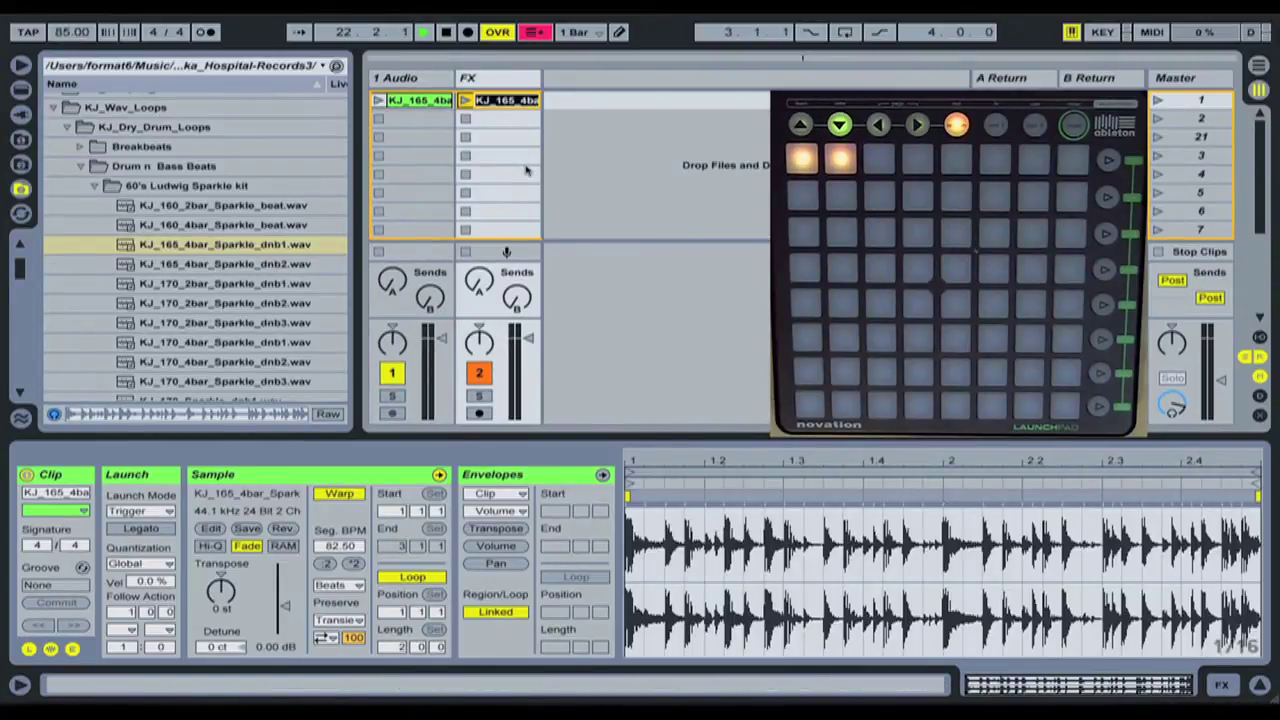
{"action": "type", "text": "Di"}
{"action": "type", "text": "mmy"}
{"action": "key", "text": "Return"}
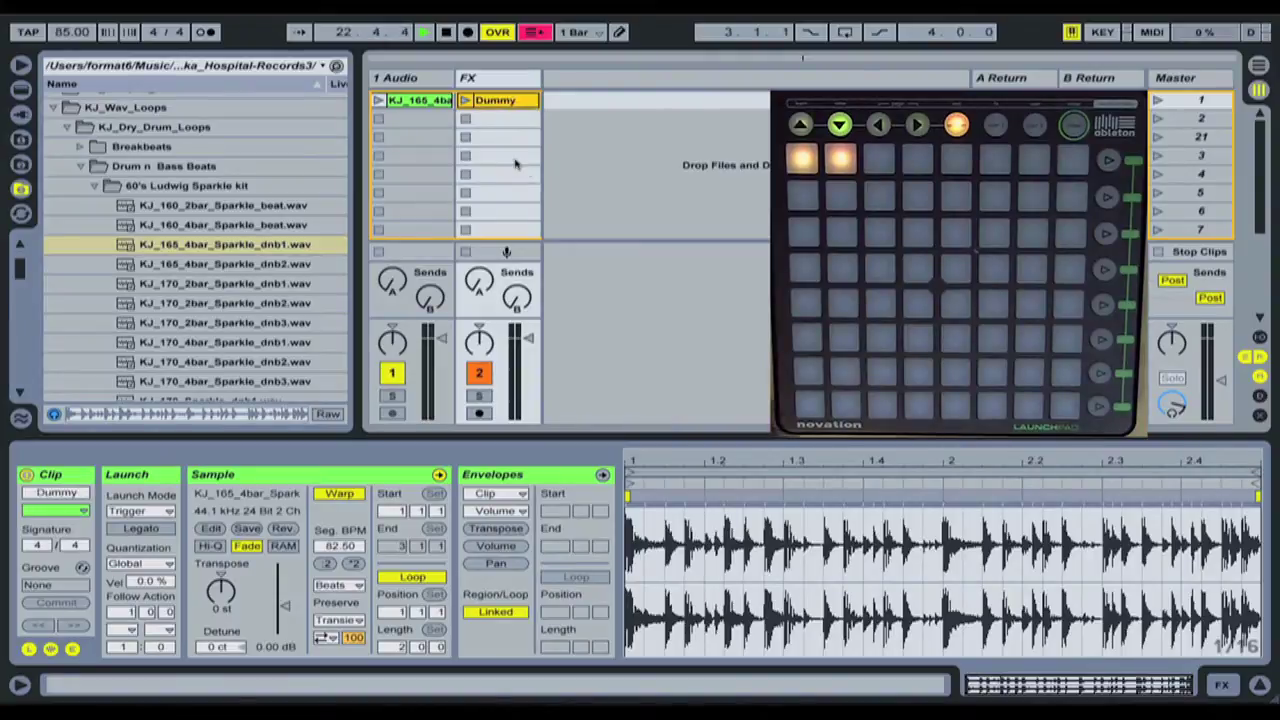
Step: Set the Dummy clip's loop length to 1 bar
{"action": "left_click", "coordinate": [508, 157]}
{"action": "left_click", "coordinate": [422, 101]}
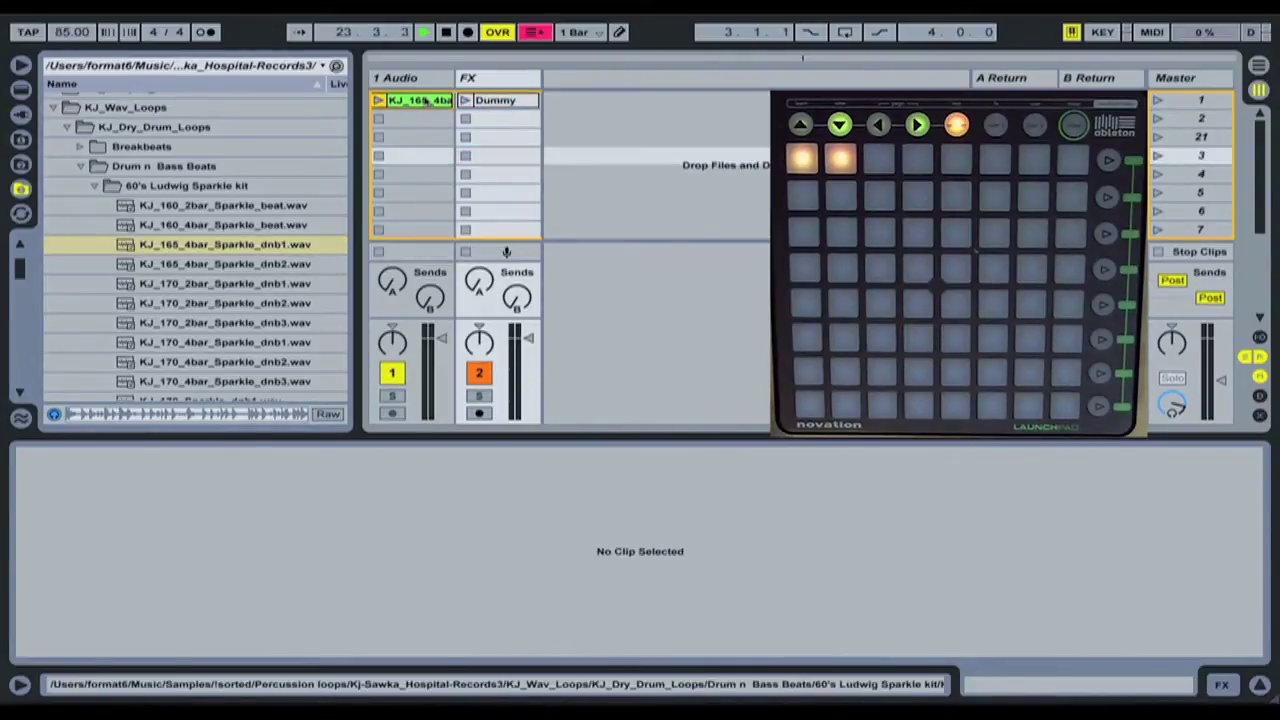
{"action": "left_click", "coordinate": [495, 100]}
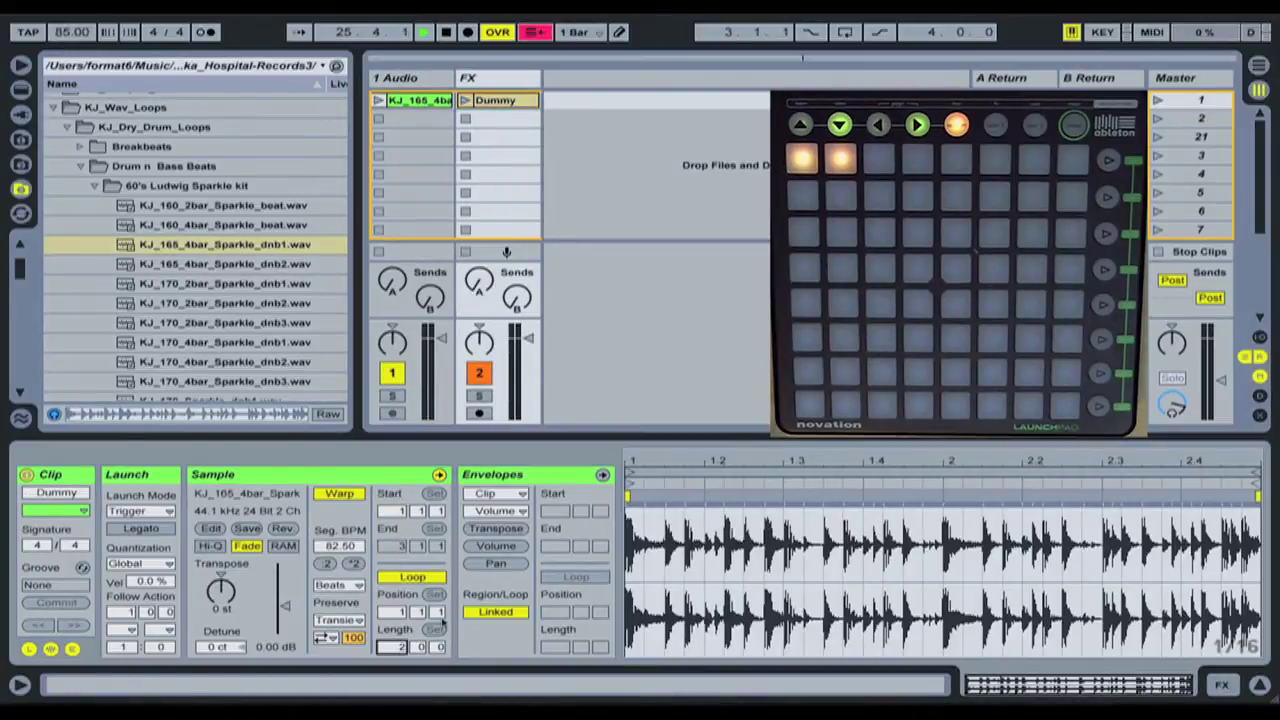
{"action": "left_click", "coordinate": [436, 627]}
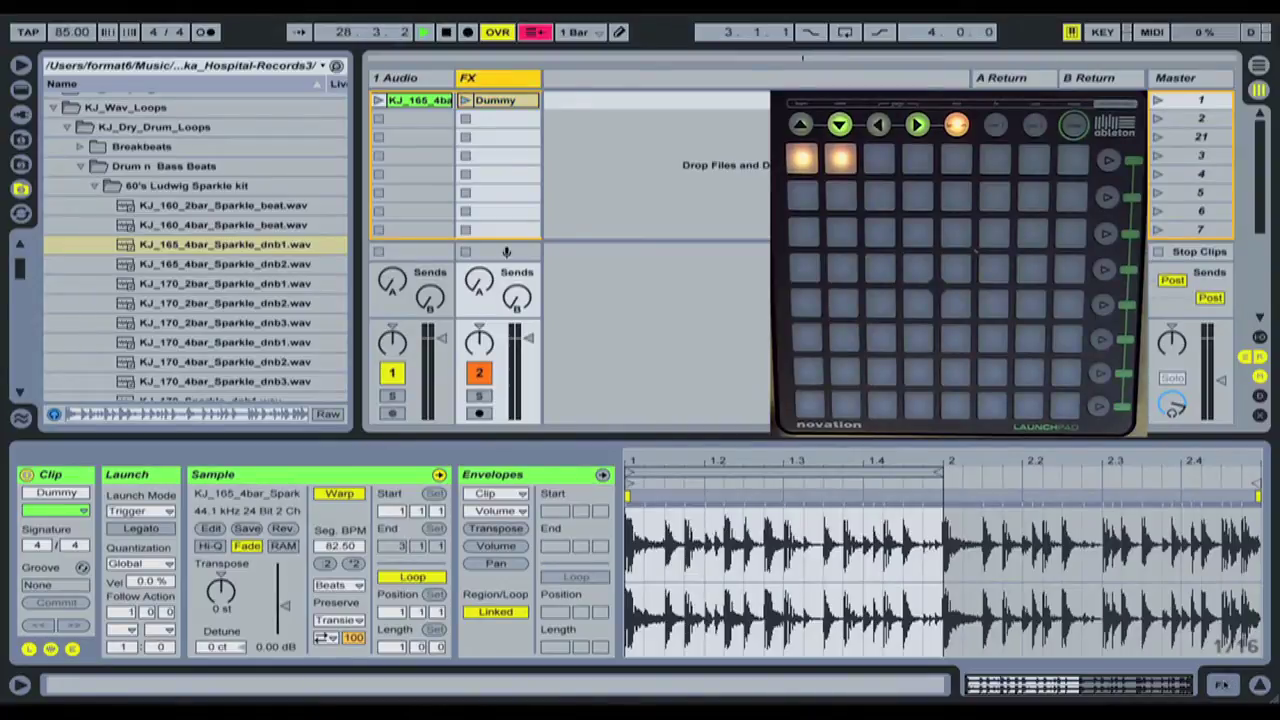
Step: Load Auto Filter from Audio Effects onto FX and raise its cutoff to 19.9 kHz
{"action": "left_click", "coordinate": [1222, 685]}
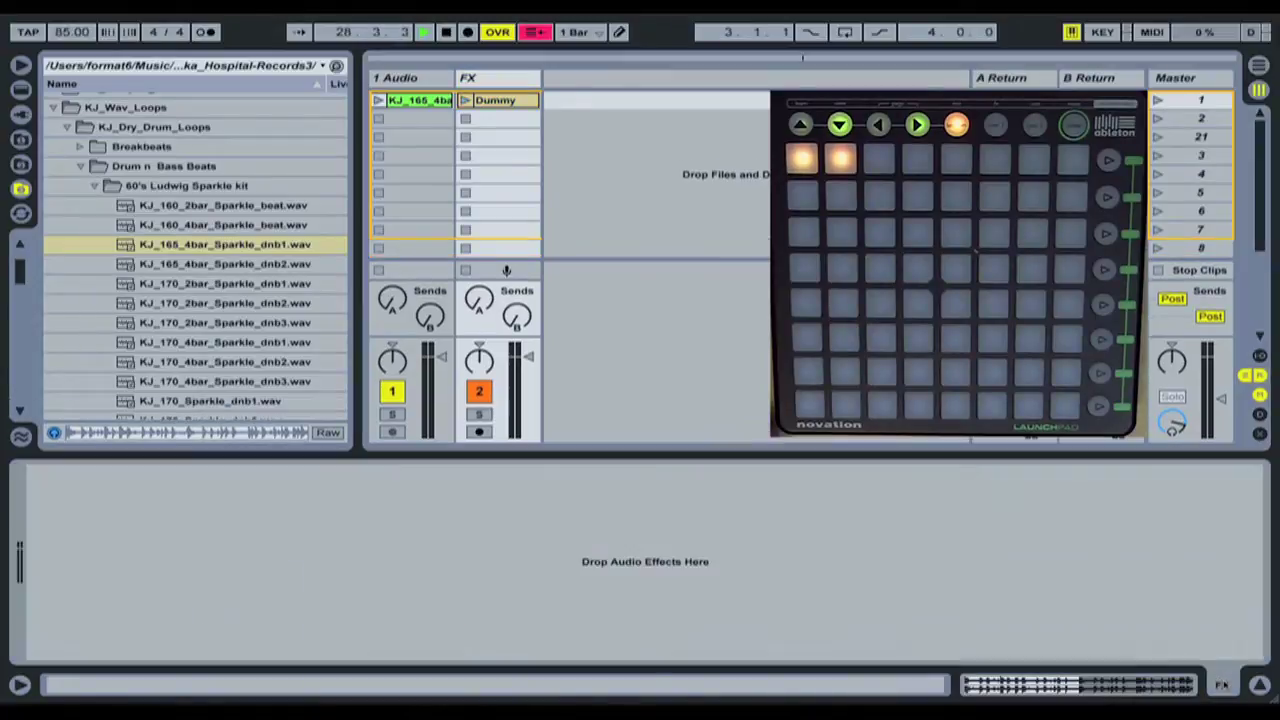
{"action": "left_click", "coordinate": [20, 89]}
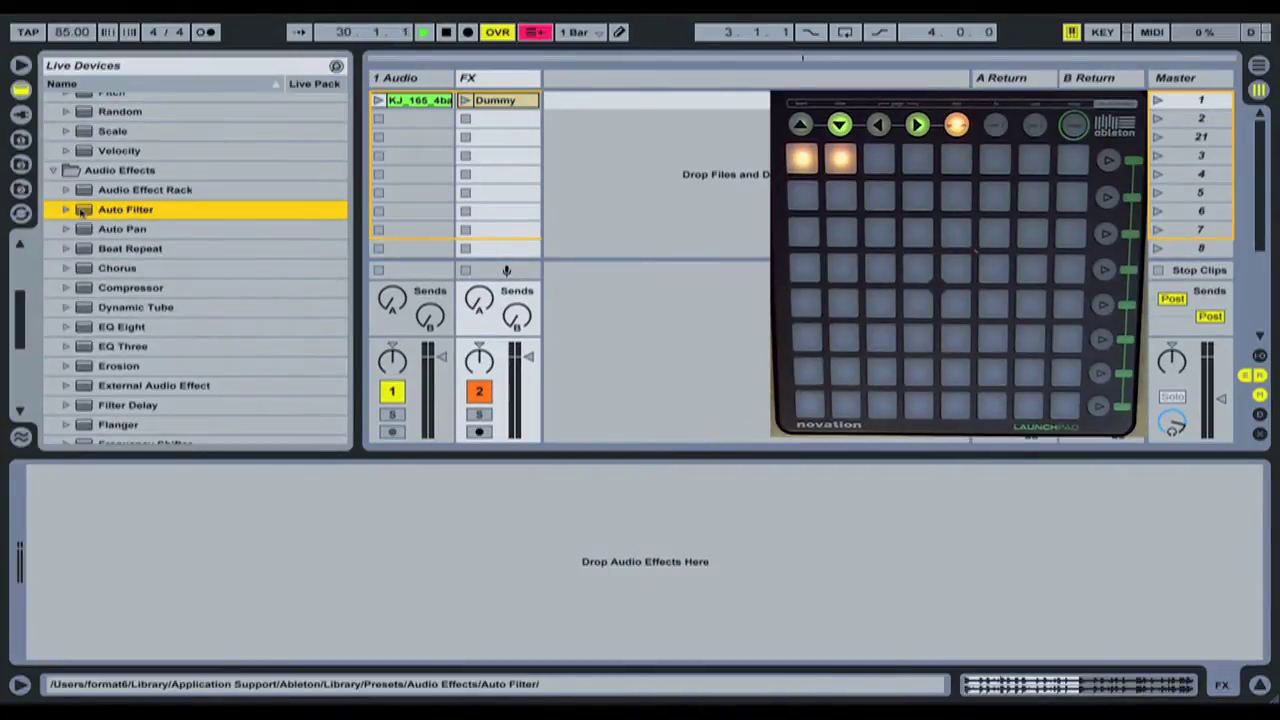
{"action": "key", "text": "Return"}
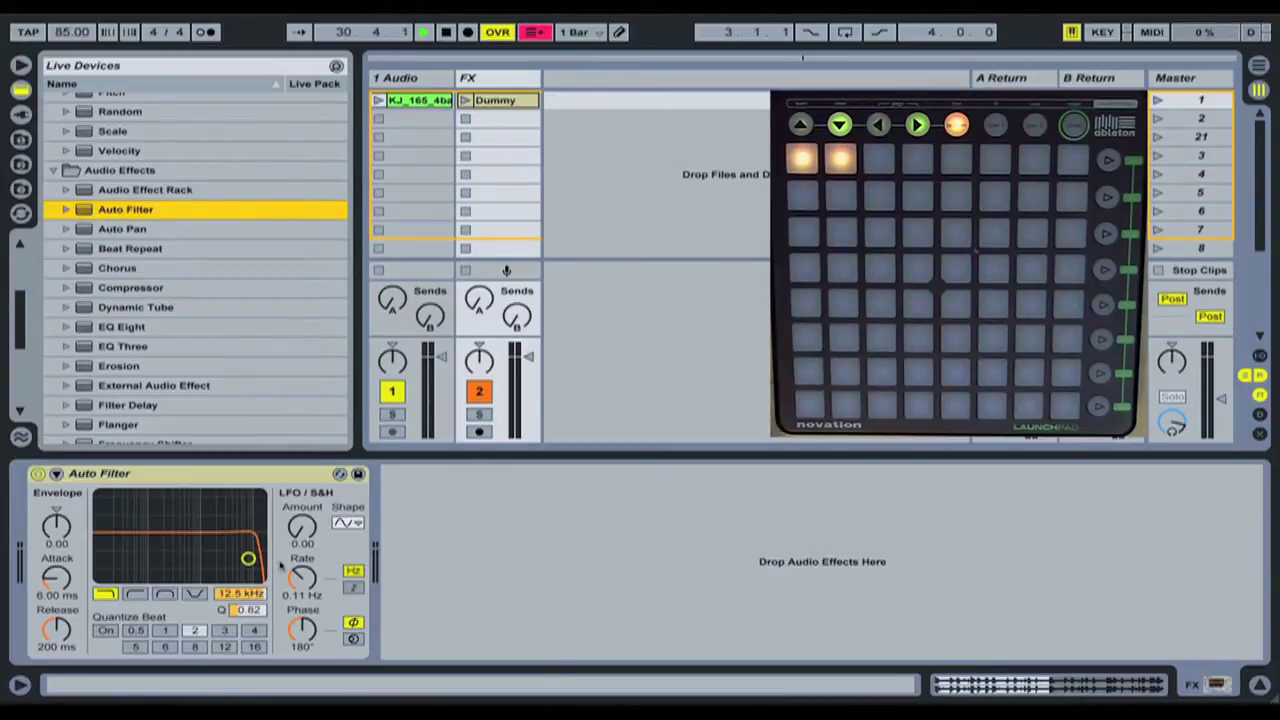
{"action": "left_click_drag", "start_coordinate": [248, 560], "coordinate": [259, 563]}
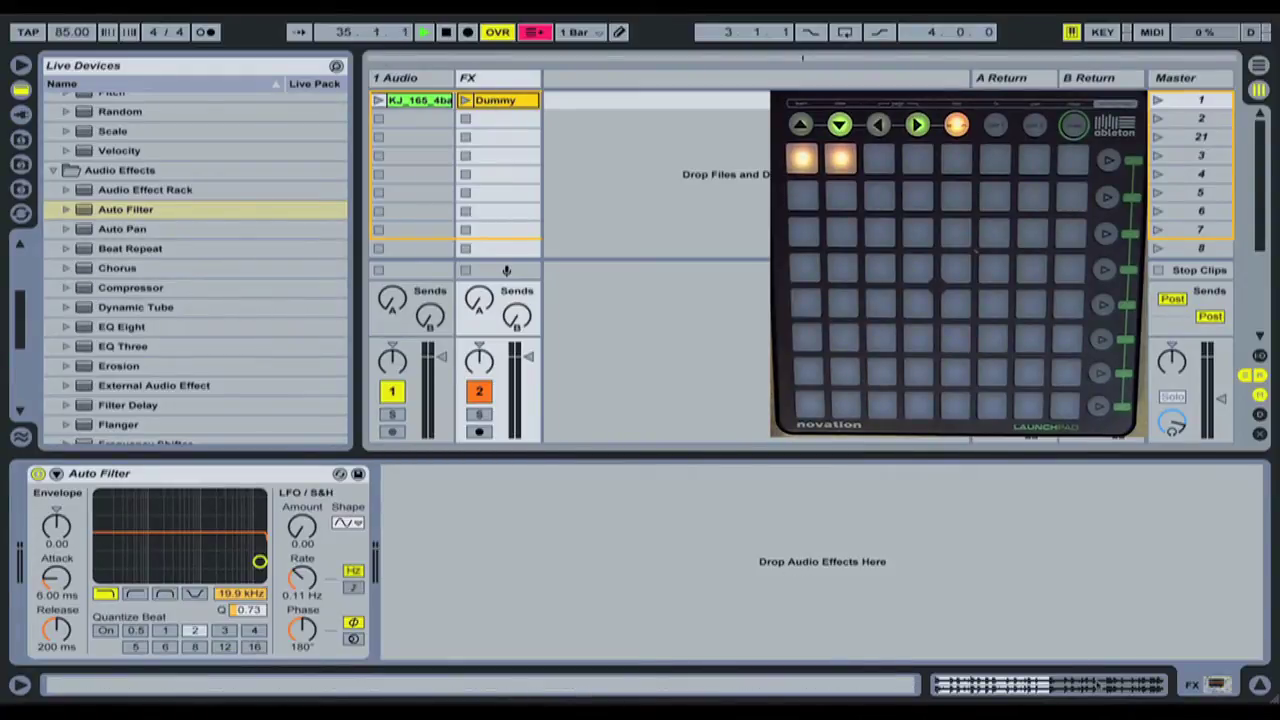
Step: Give the Dummy clip an Auto Filter Frequency envelope falling to minimum by bar 2
{"action": "key", "text": "shift+Tab"}
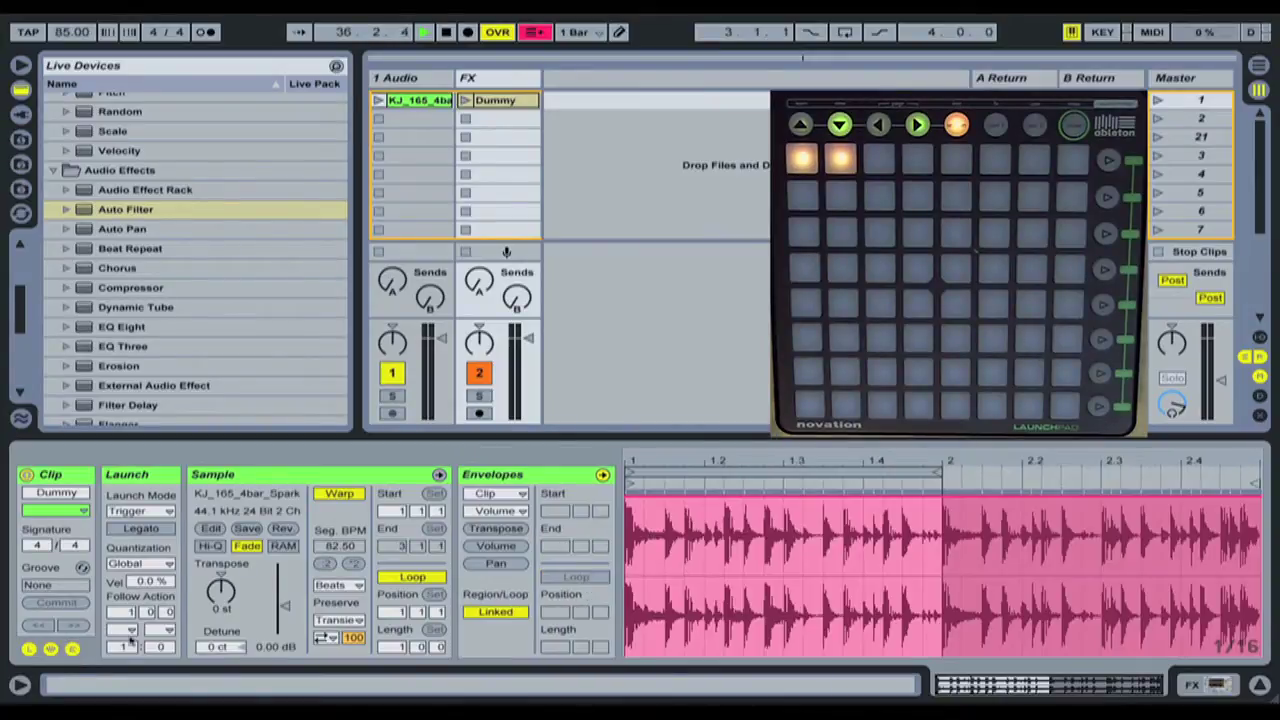
{"action": "left_click", "coordinate": [487, 494]}
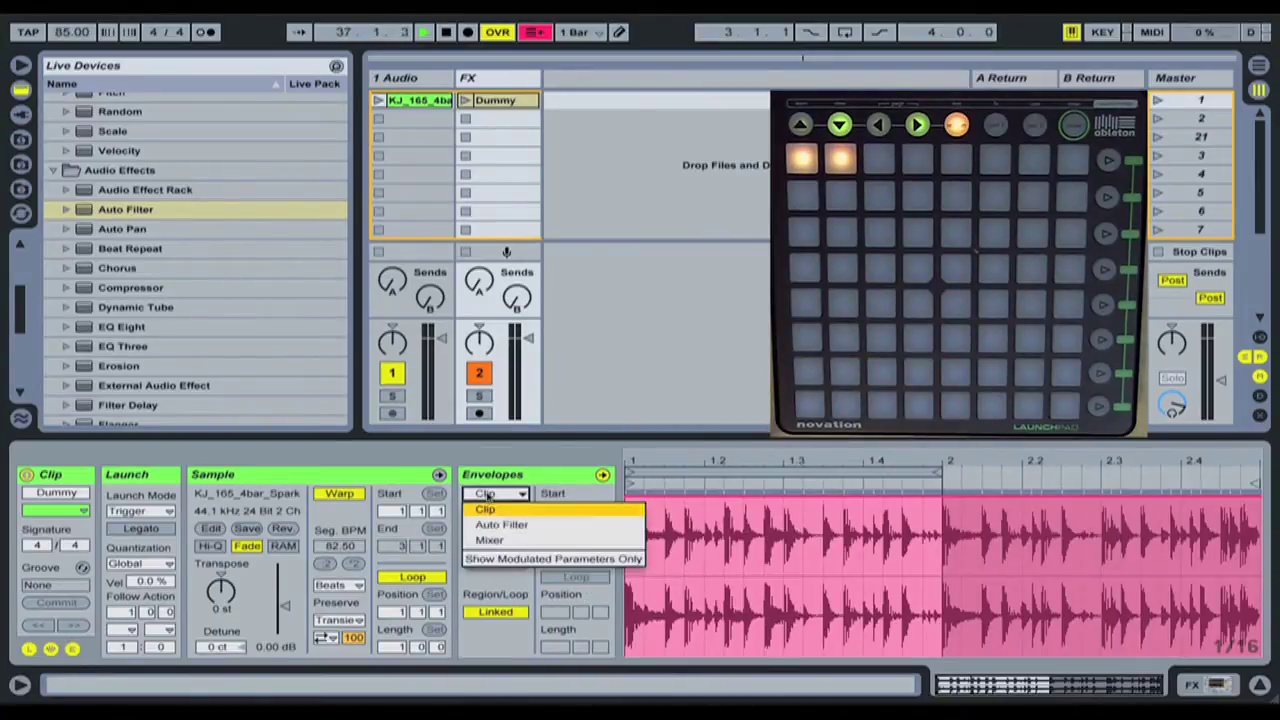
{"action": "left_click", "coordinate": [519, 527]}
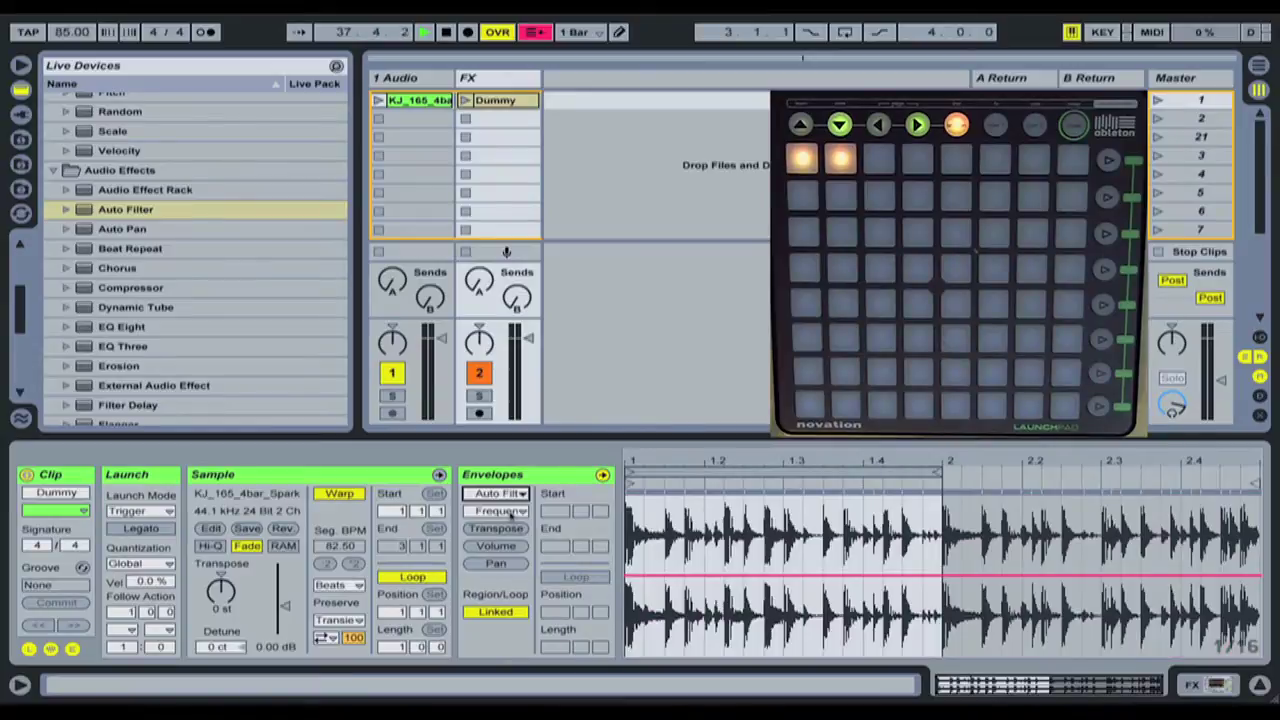
{"action": "left_click", "coordinate": [509, 511]}
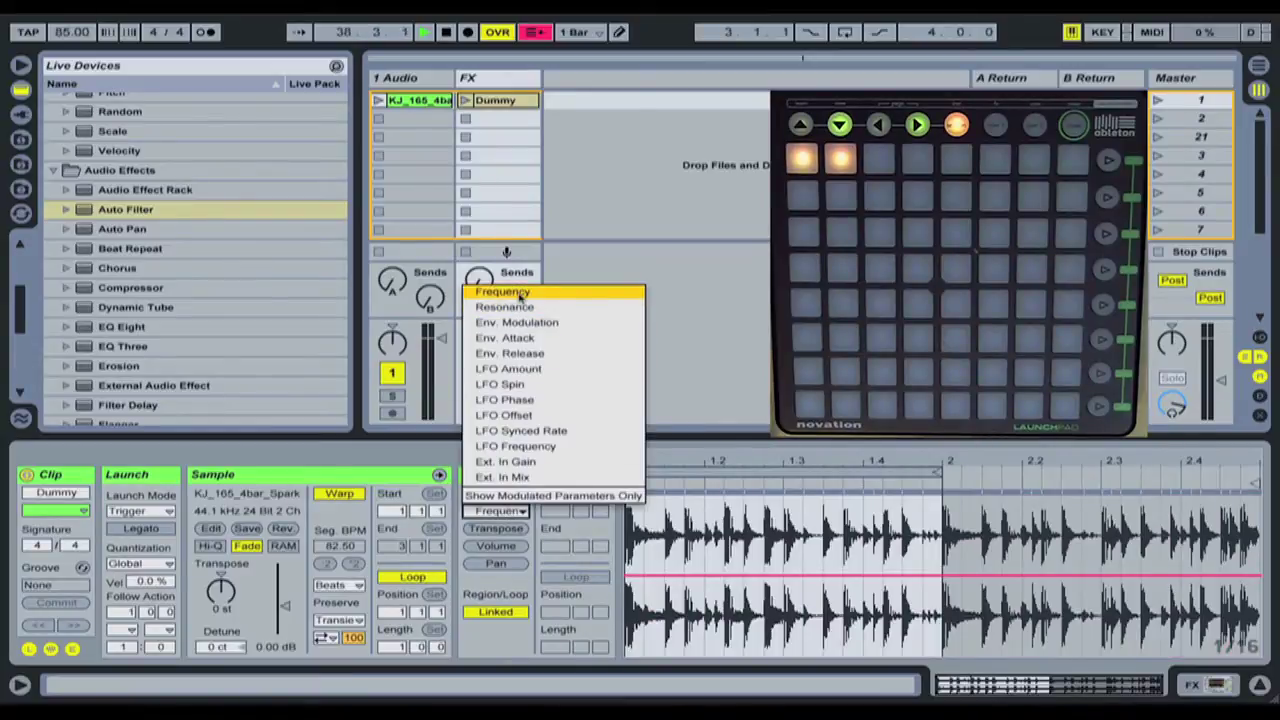
{"action": "left_click", "coordinate": [519, 293]}
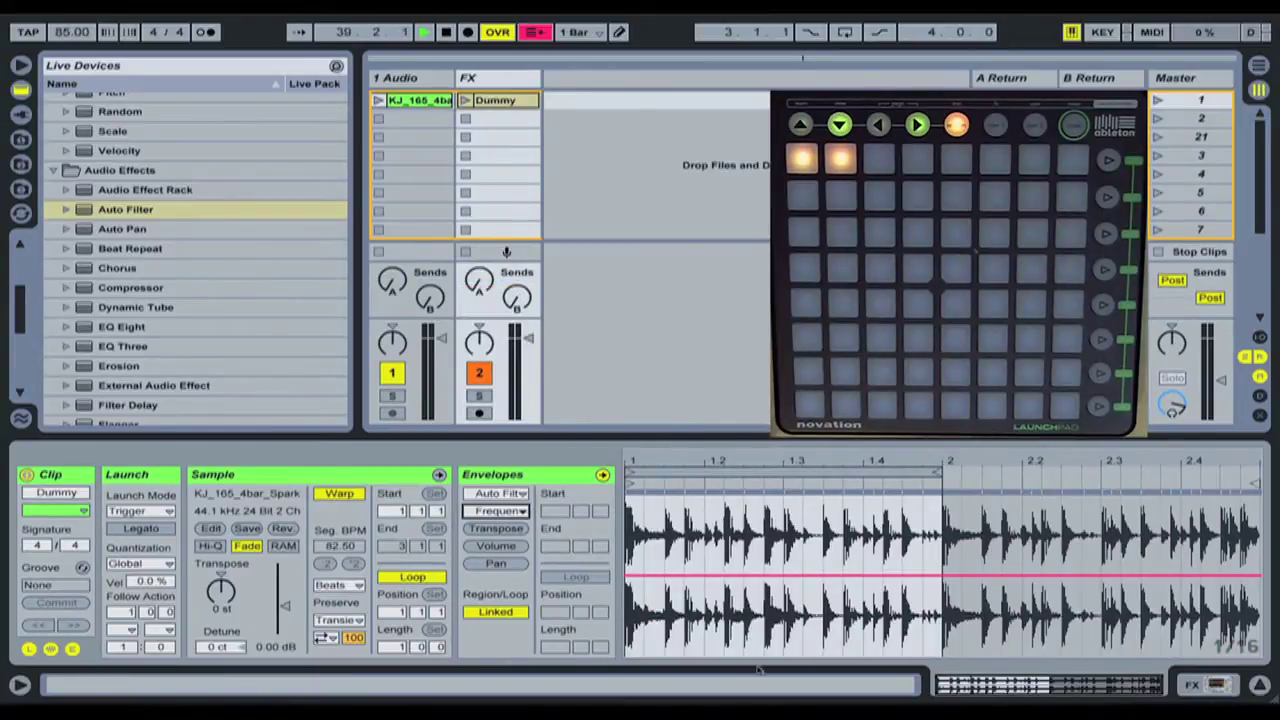
{"action": "left_click", "coordinate": [630, 578]}
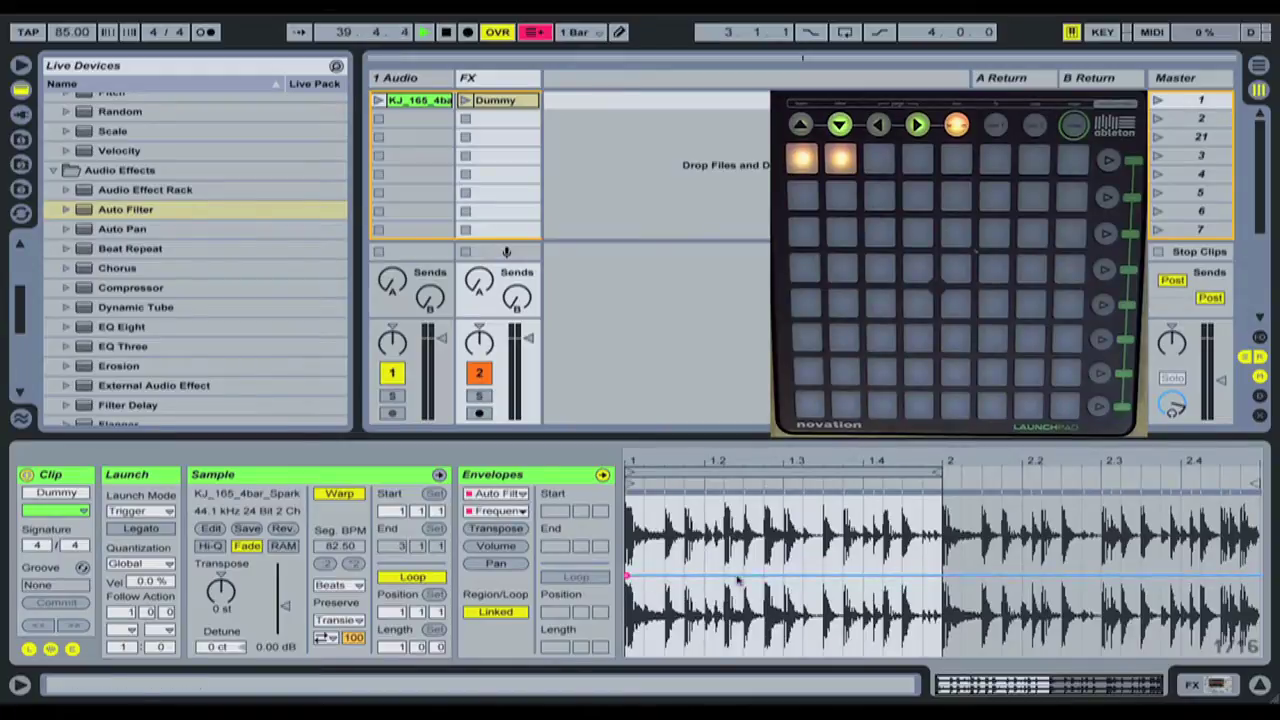
{"action": "left_click_drag", "start_coordinate": [944, 578], "coordinate": [942, 655]}
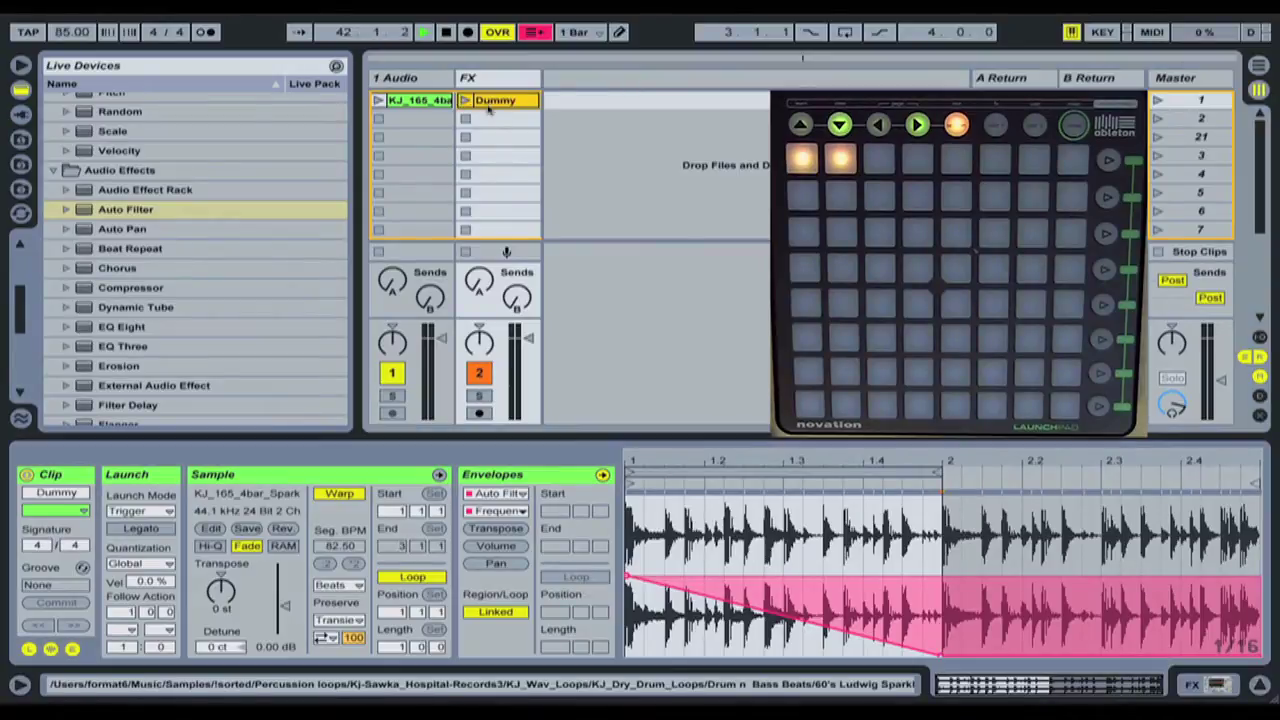
Step: Duplicate the Dummy clip, flatten the first copy's envelope, and play the second
{"action": "key", "text": "ctrl+d"}
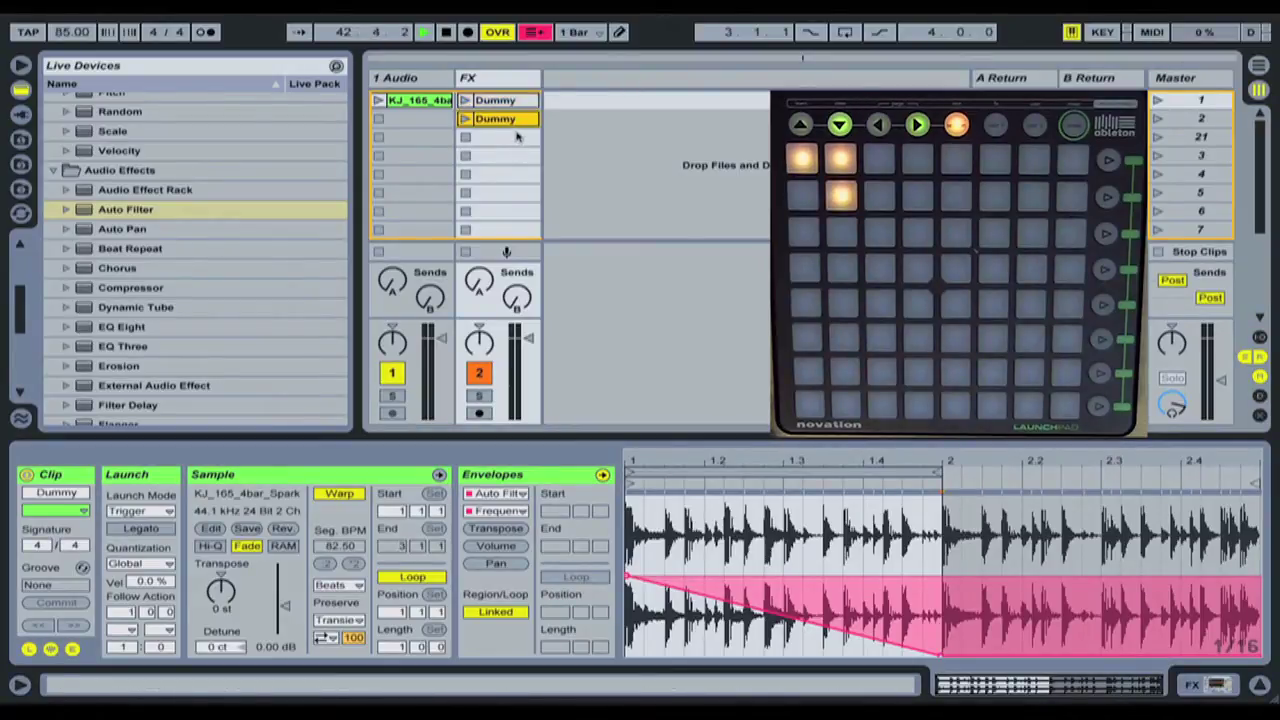
{"action": "left_click", "coordinate": [512, 104]}
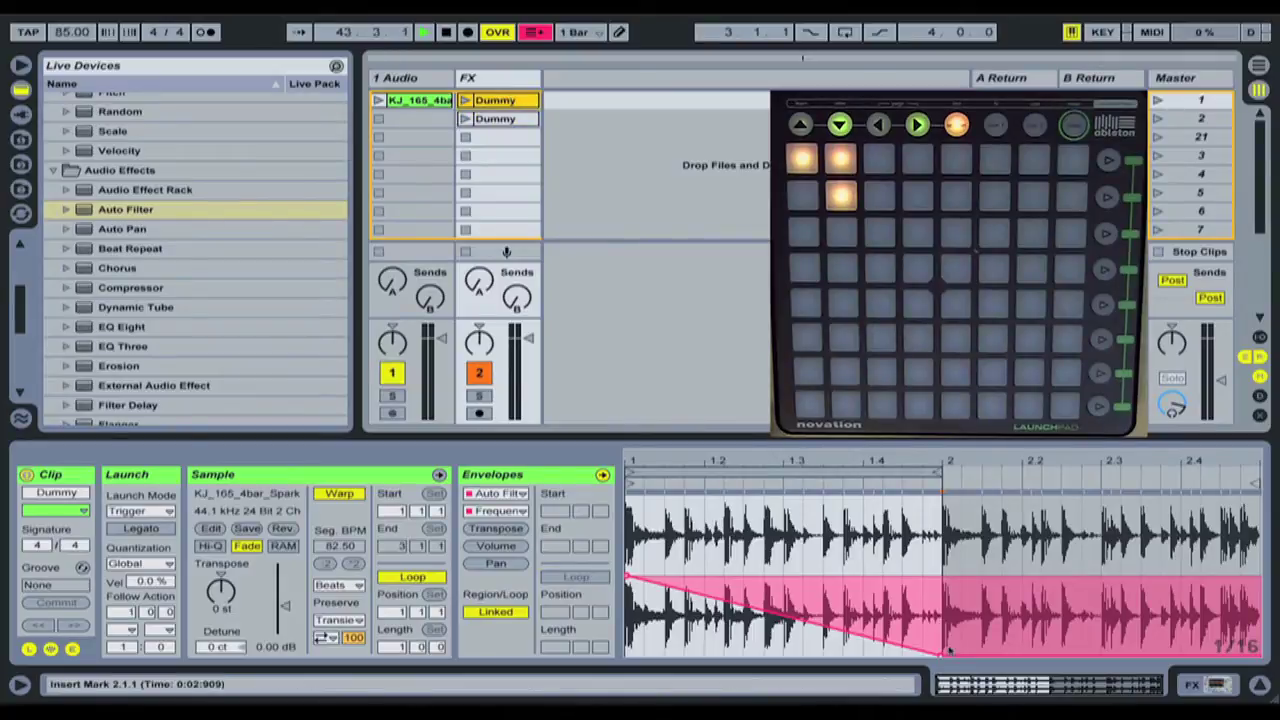
{"action": "left_click_drag", "start_coordinate": [940, 655], "coordinate": [940, 656]}
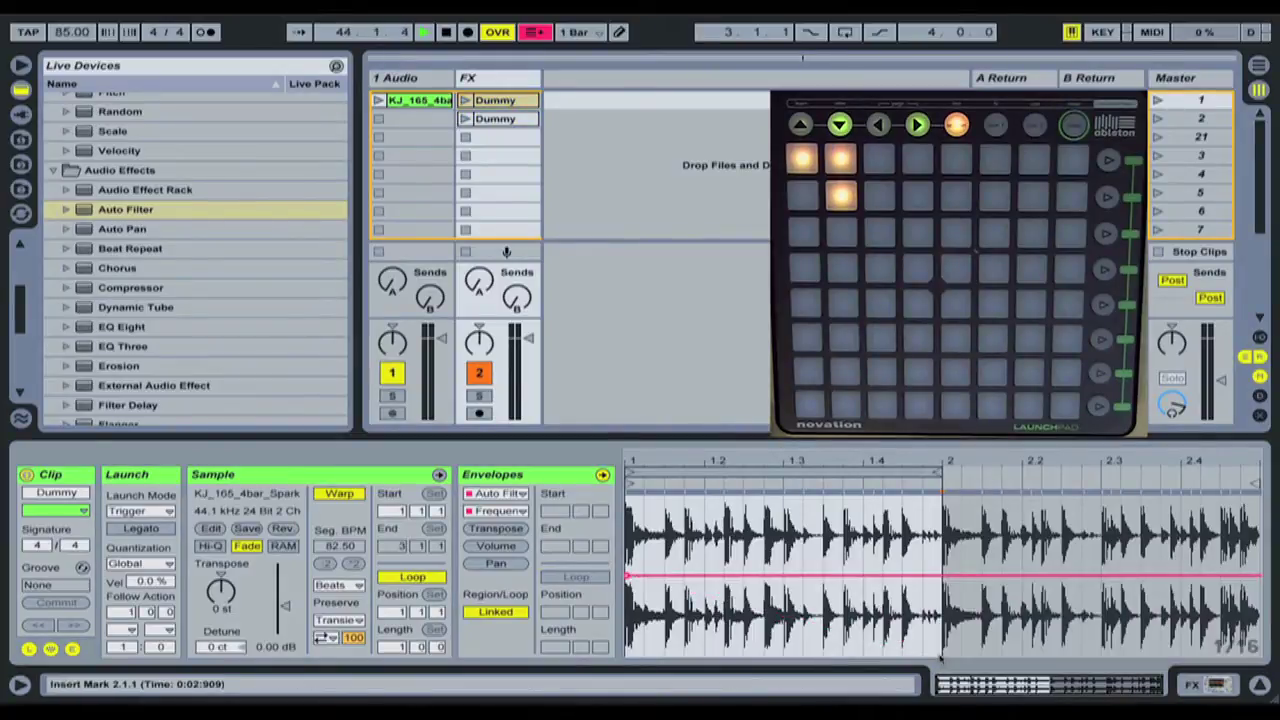
{"action": "left_click", "coordinate": [510, 120]}
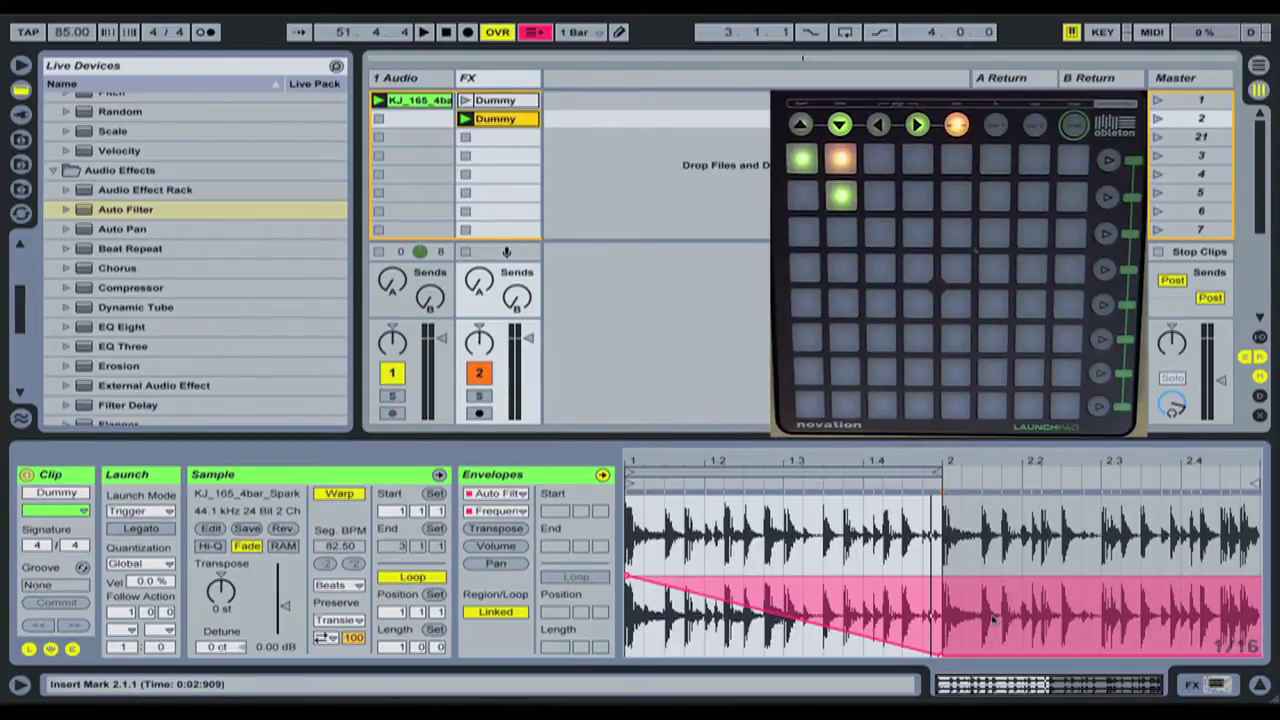
{"action": "key", "text": "space"}
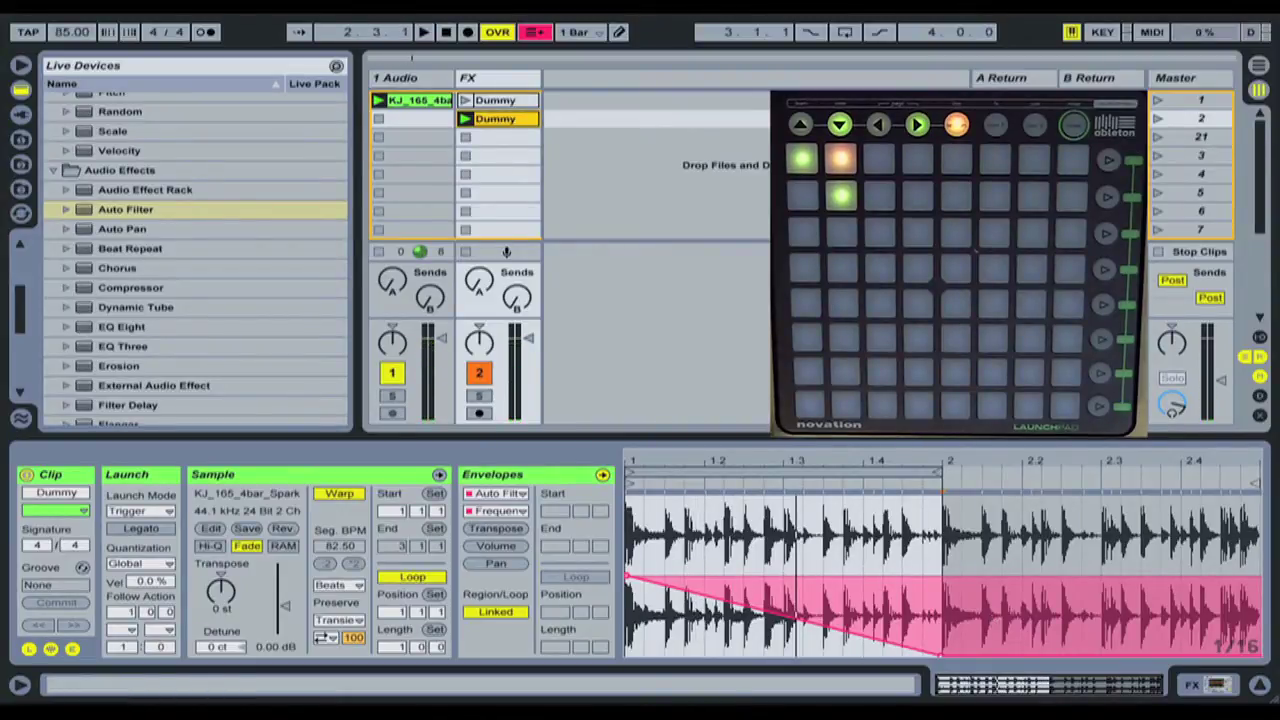
Step: Select both Dummy clips and switch their Loop off
{"action": "left_click", "coordinate": [495, 100]}
{"action": "left_click", "coordinate": [495, 118], "text": "shift"}
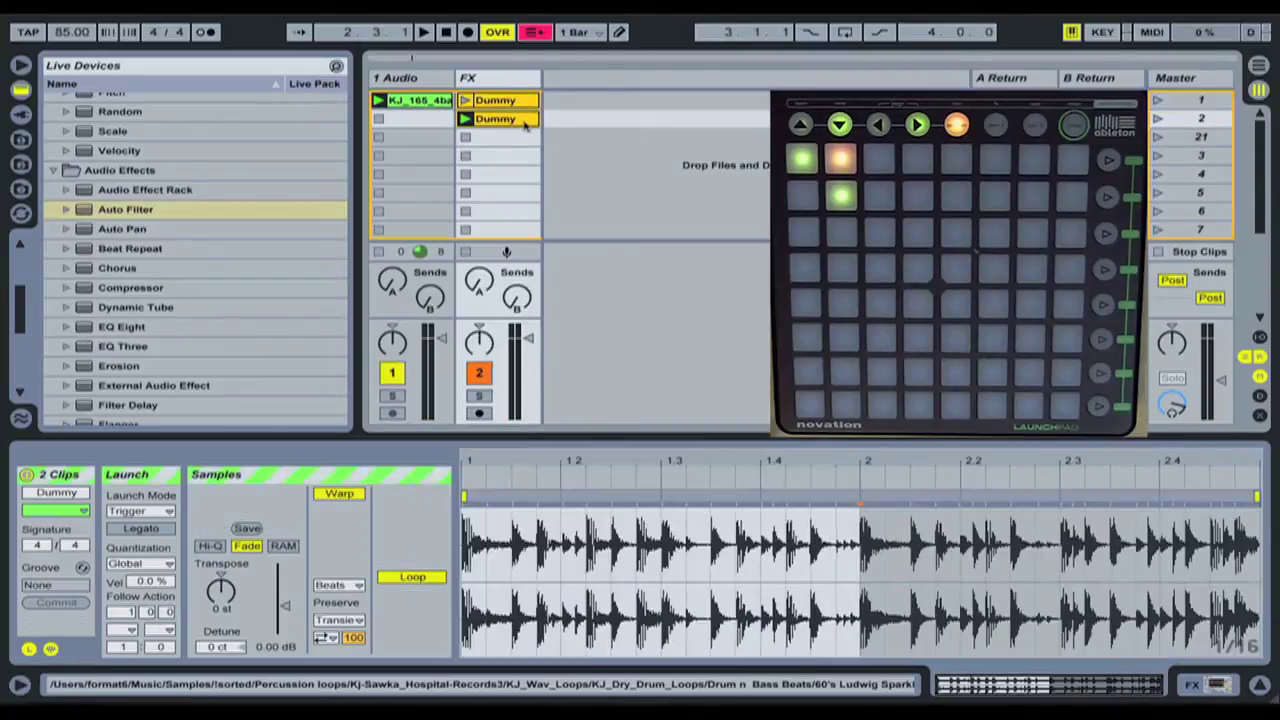
{"action": "left_click", "coordinate": [420, 579]}
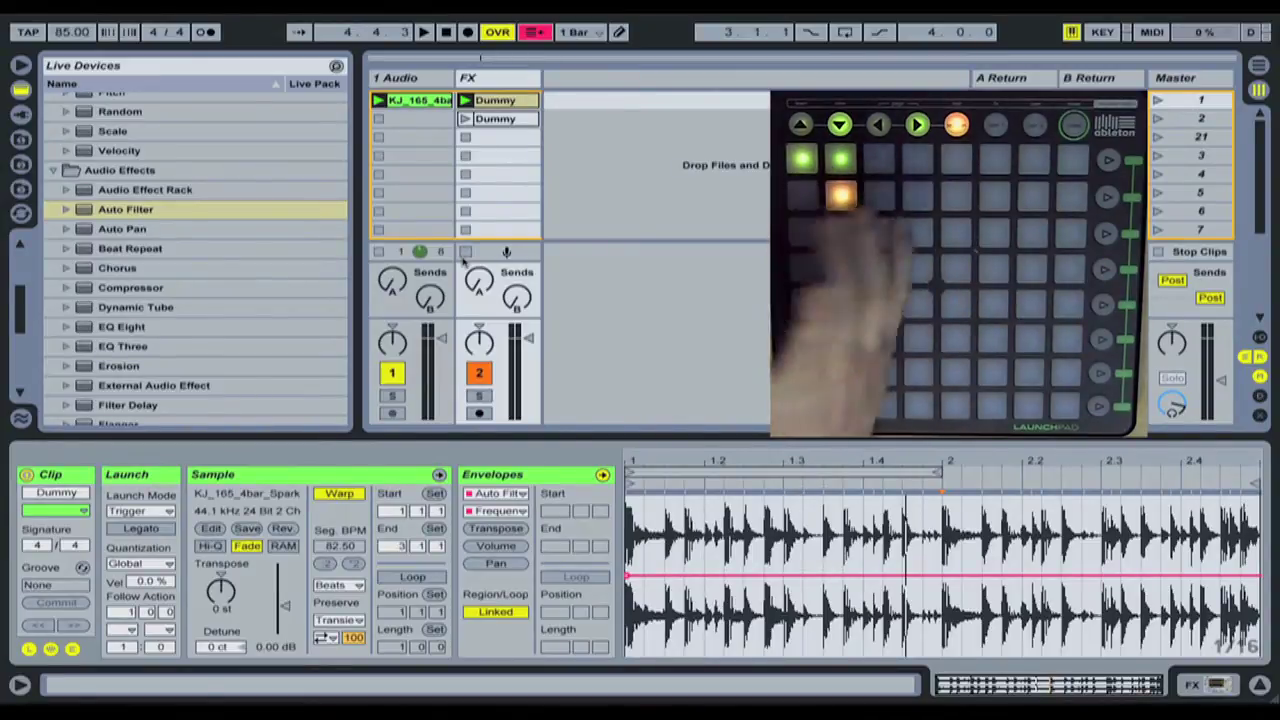
Step: Change both Dummy clips' launch quantization from Global to None, then stop playback
{"action": "left_click", "coordinate": [507, 120], "text": "shift"}
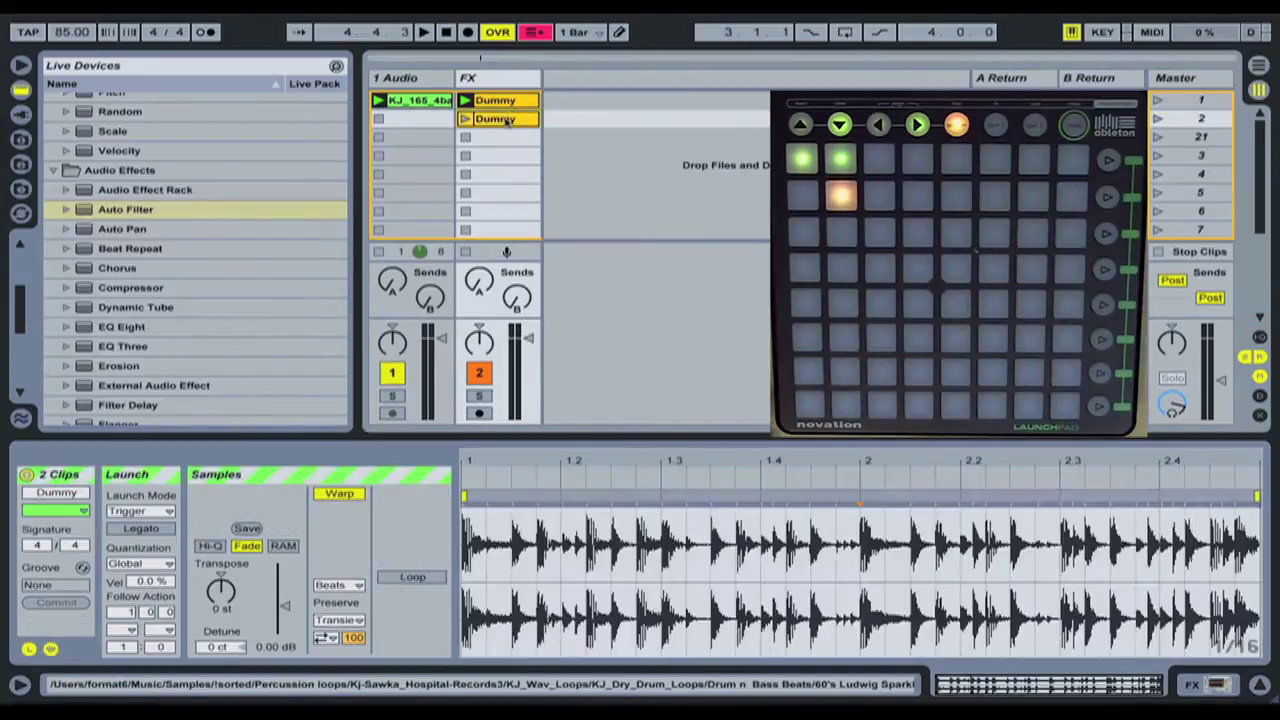
{"action": "left_click", "coordinate": [28, 648]}
{"action": "left_click", "coordinate": [28, 648]}
{"action": "left_click", "coordinate": [157, 566]}
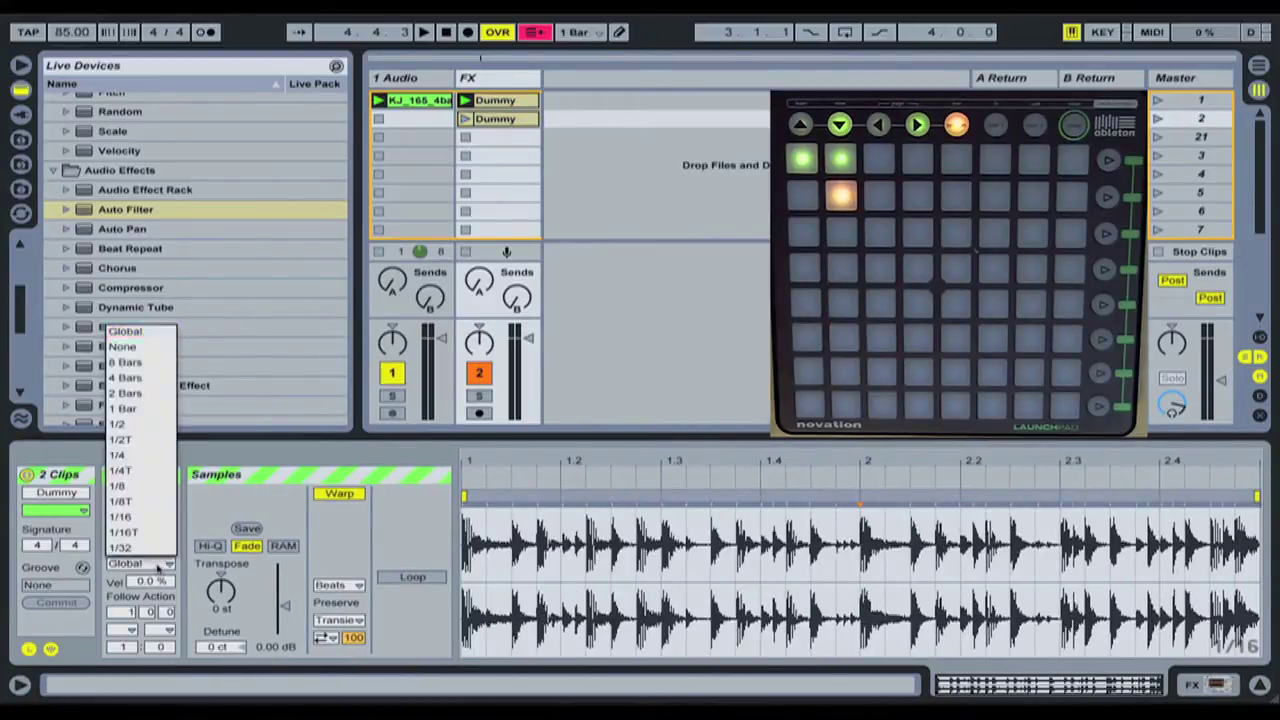
{"action": "left_click", "coordinate": [152, 334]}
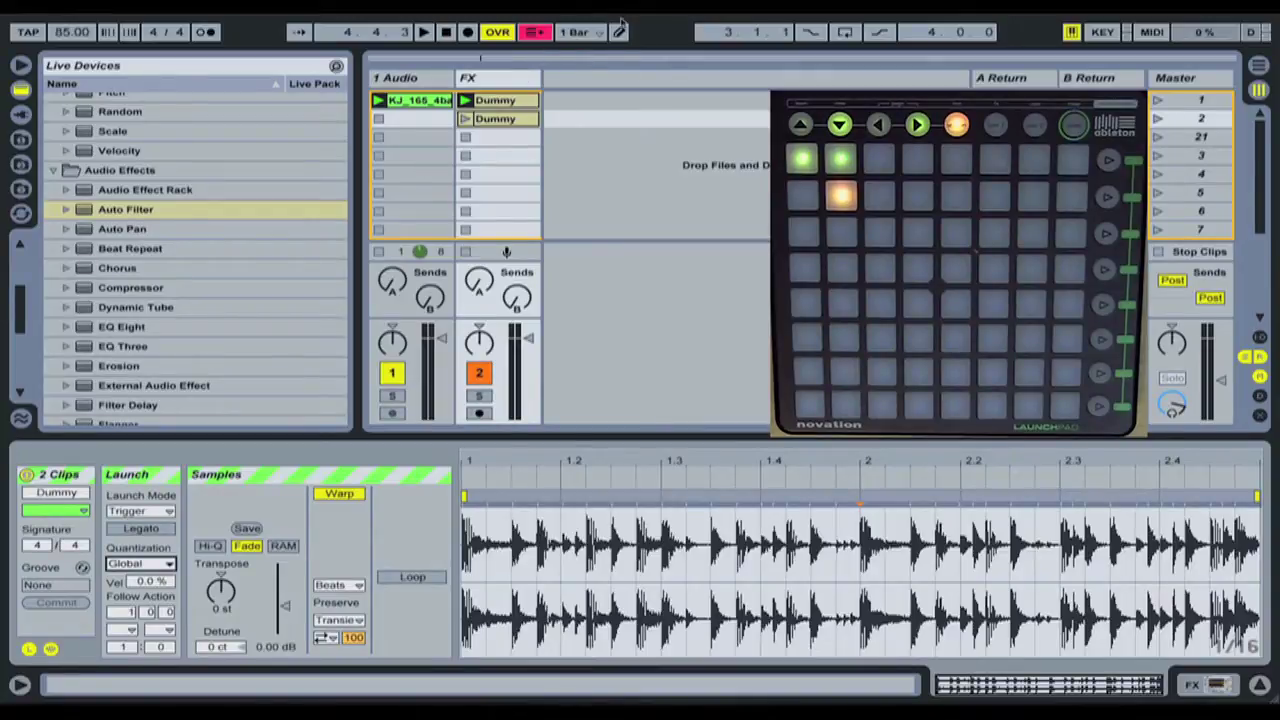
{"action": "left_click", "coordinate": [168, 564]}
{"action": "left_click", "coordinate": [145, 347]}
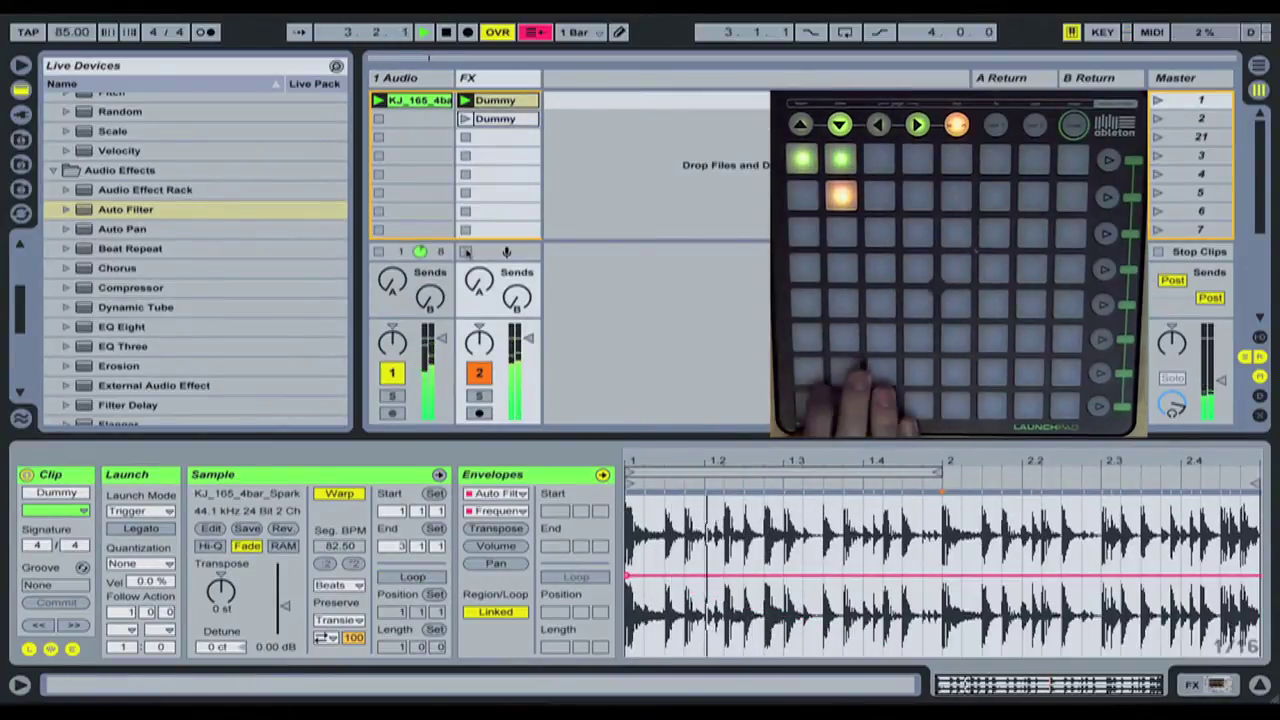
{"action": "key", "text": "space"}
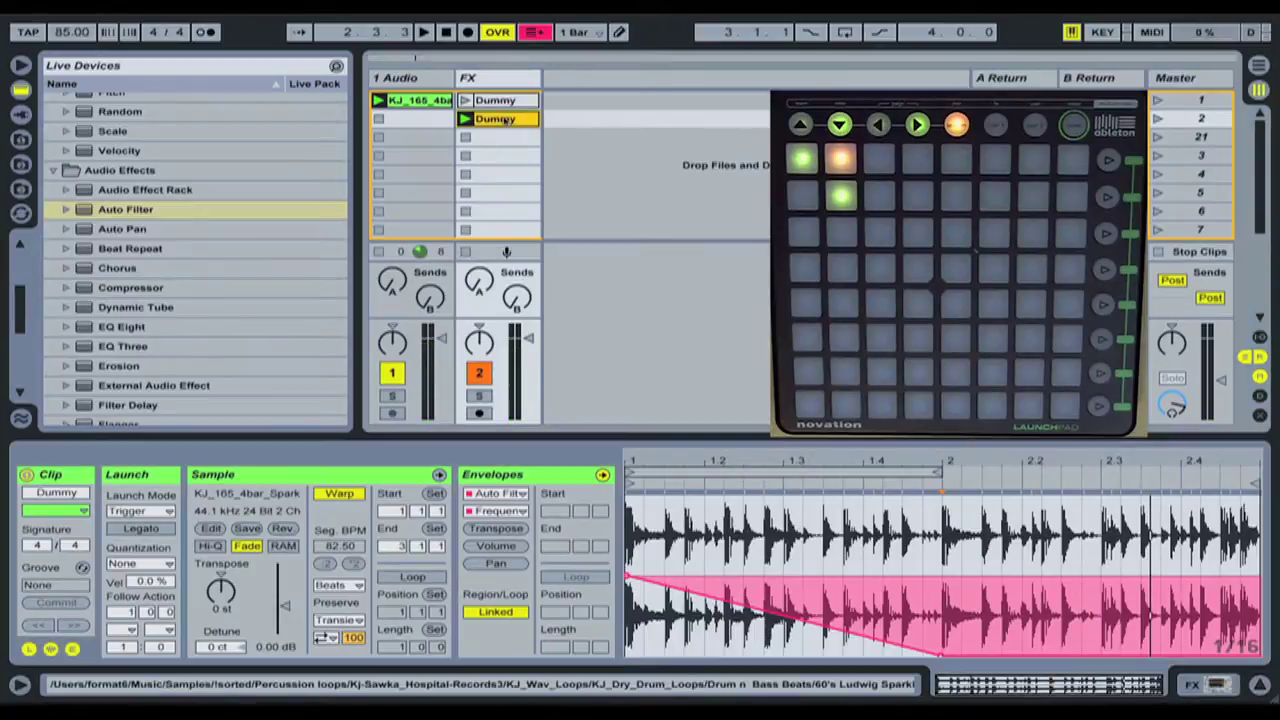
Step: Duplicate Dummy into a third slot and make its filter envelope rise from bottom to top by bar 2
{"action": "key", "text": "ctrl+d"}
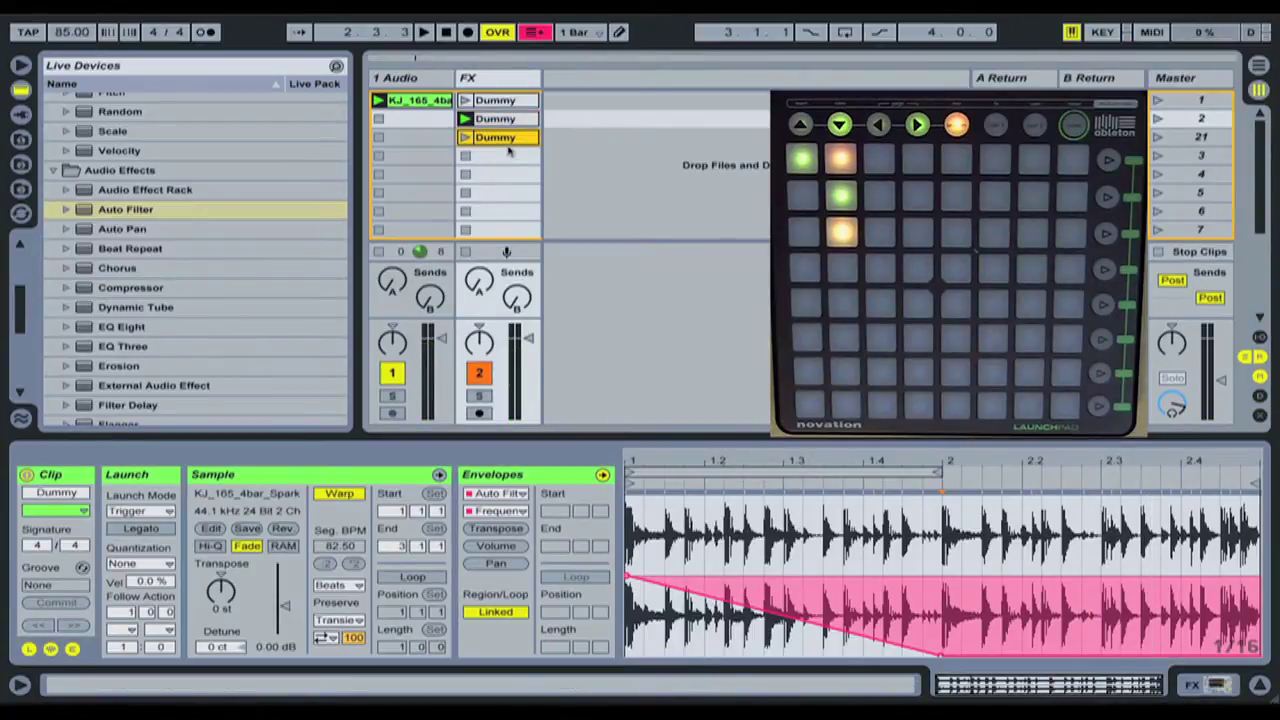
{"action": "left_click", "coordinate": [512, 141]}
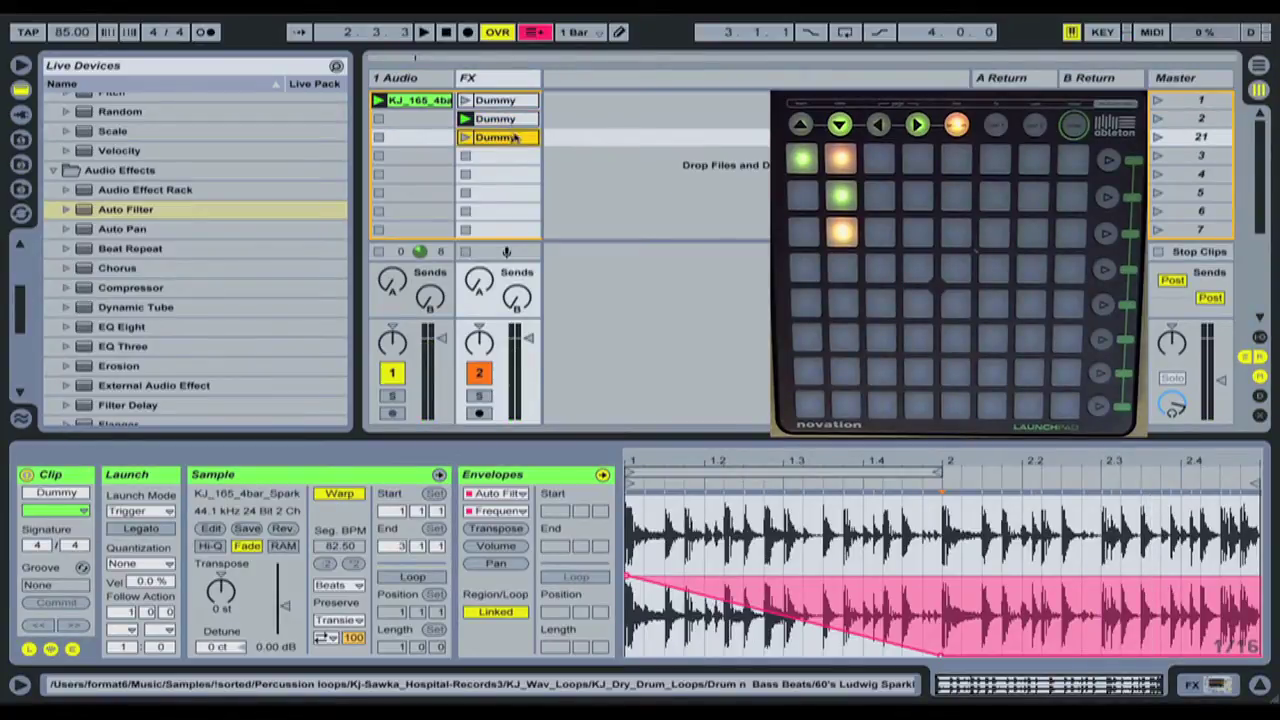
{"action": "key", "text": "Up"}
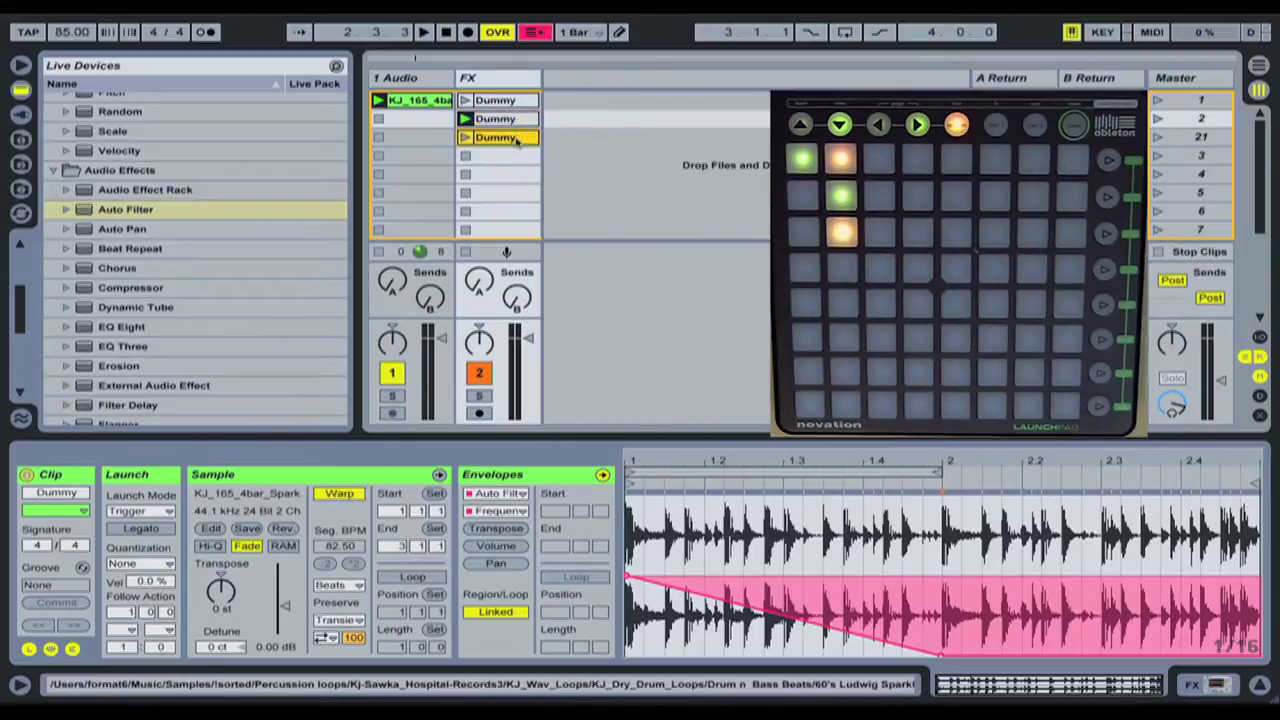
{"action": "left_click", "coordinate": [516, 141]}
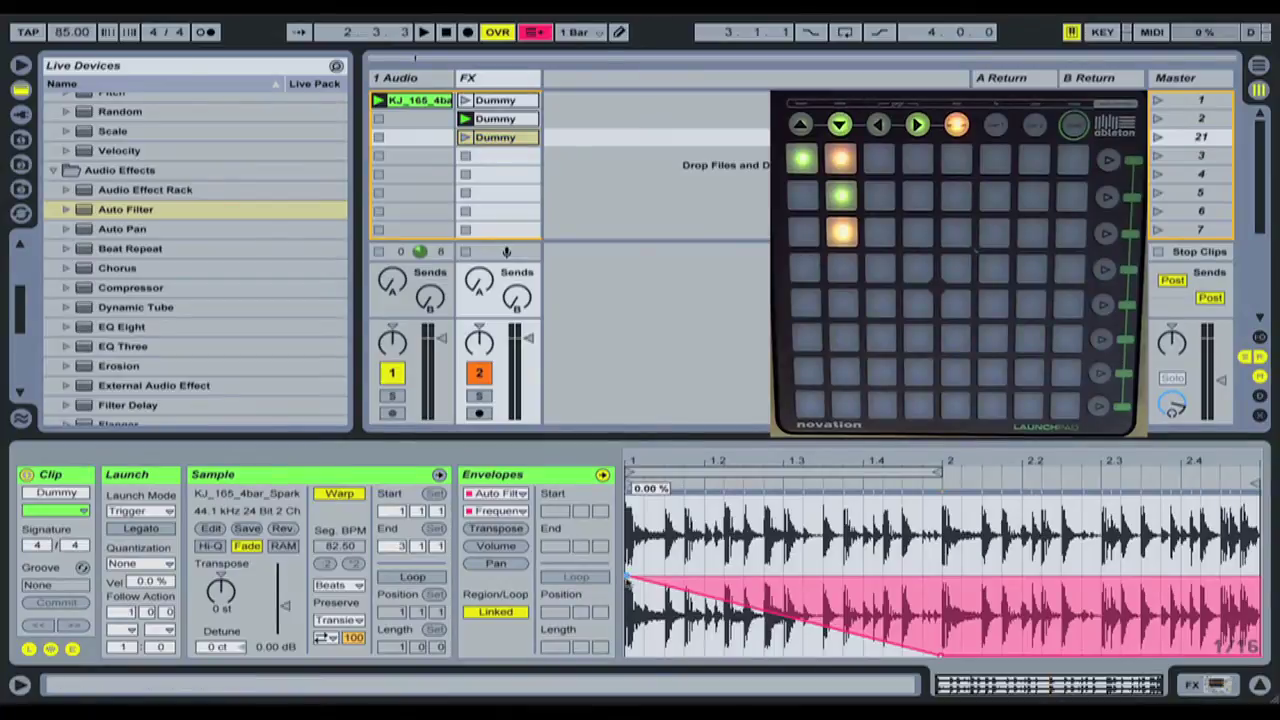
{"action": "left_click_drag", "start_coordinate": [630, 578], "coordinate": [630, 655]}
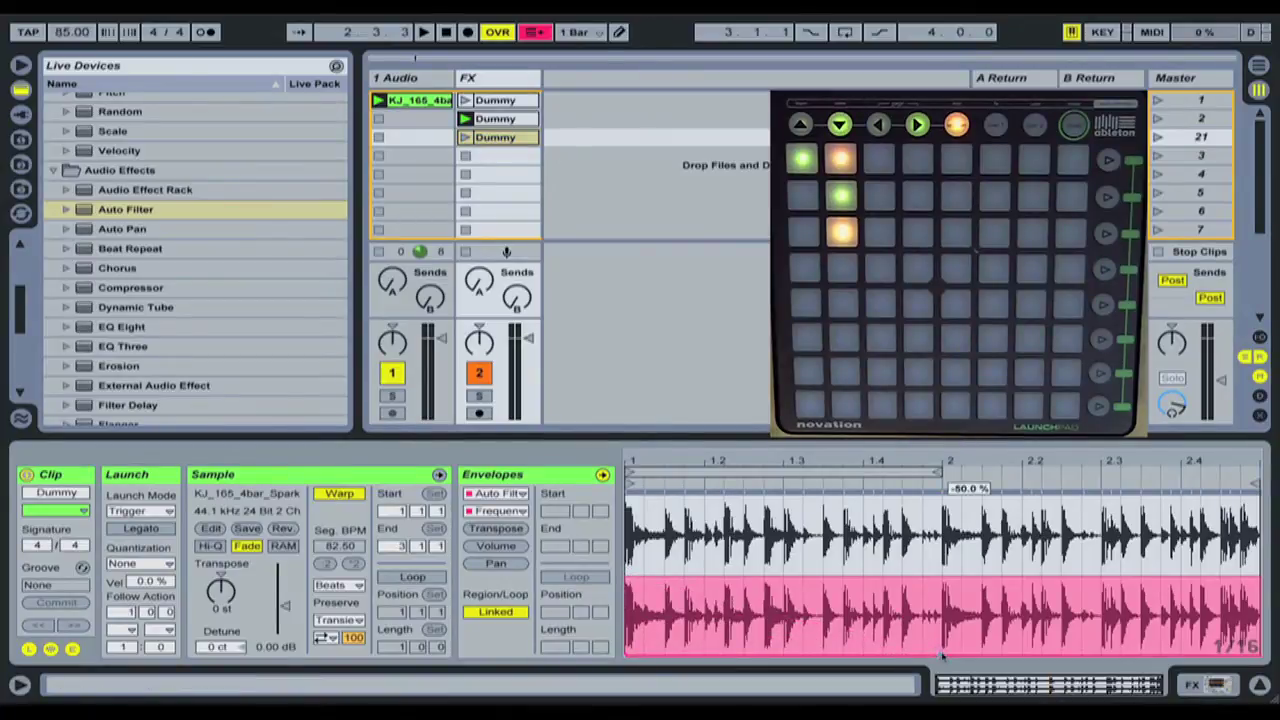
{"action": "left_click_drag", "start_coordinate": [942, 655], "coordinate": [942, 578]}
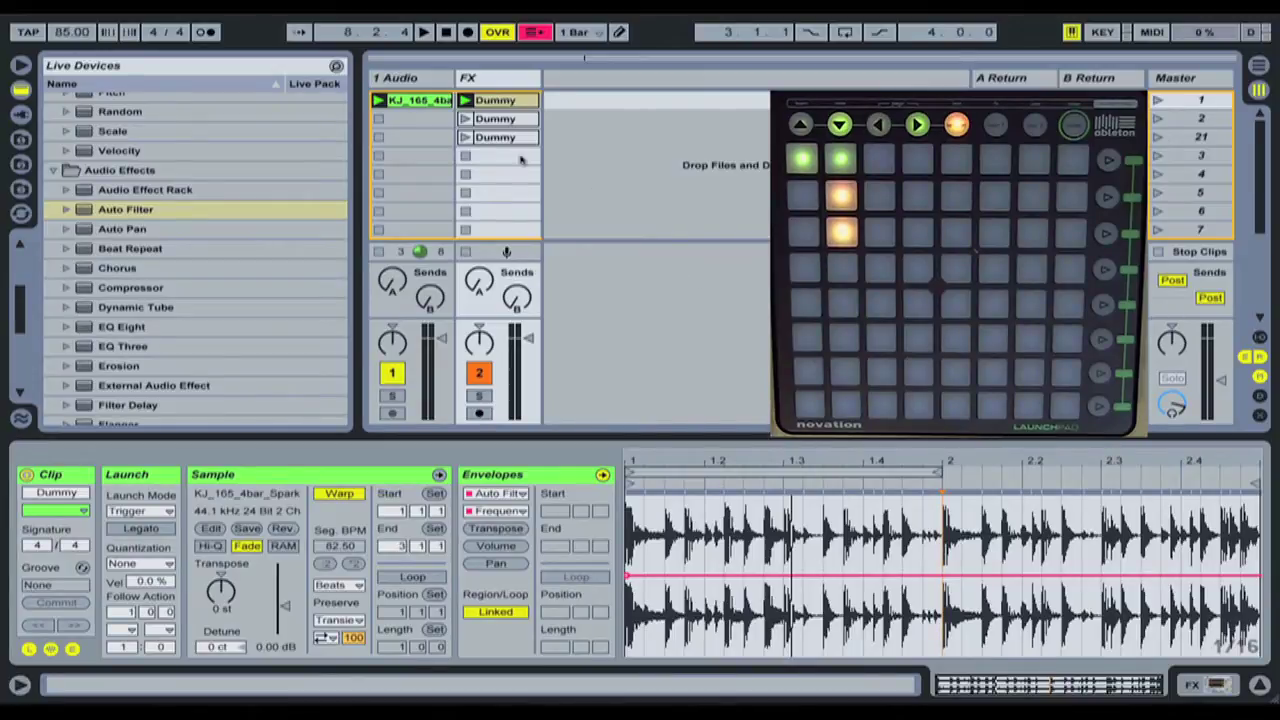
Step: Drag KJ_170_4bar_Sparkle_dnb1.wav from the sample folder into 1 Audio's second slot
{"action": "left_click", "coordinate": [409, 90]}
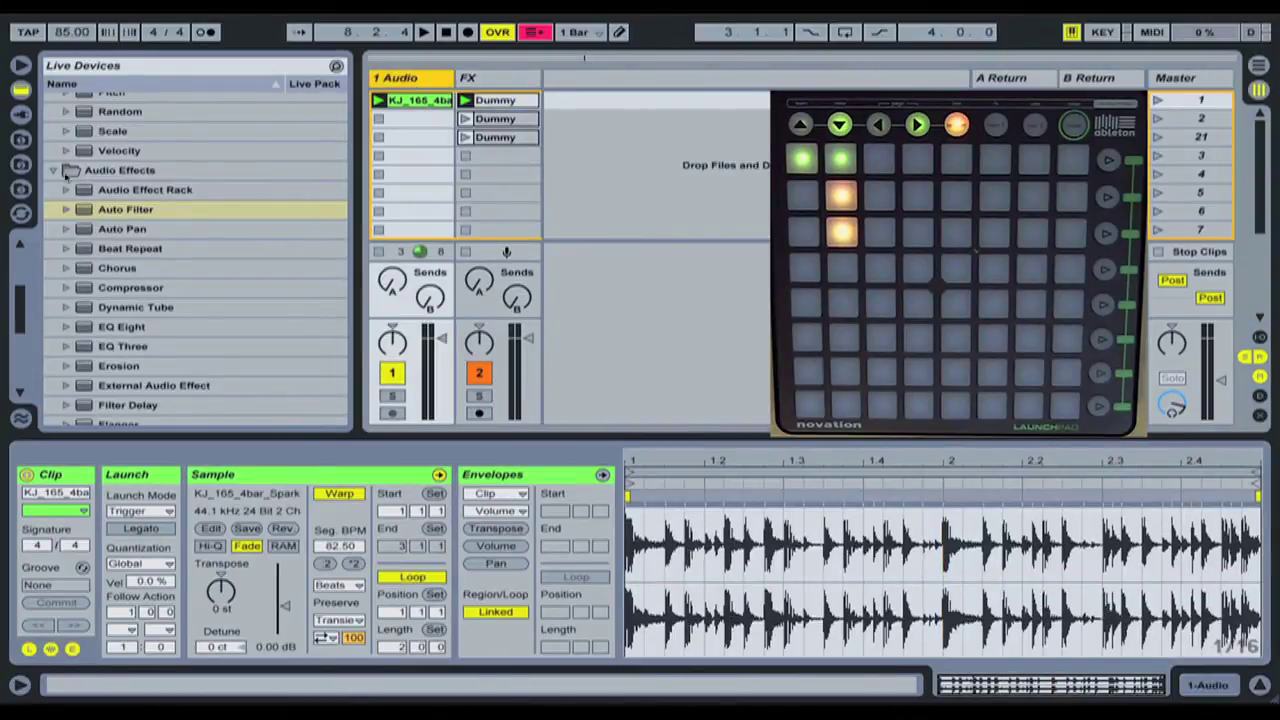
{"action": "left_click", "coordinate": [20, 188]}
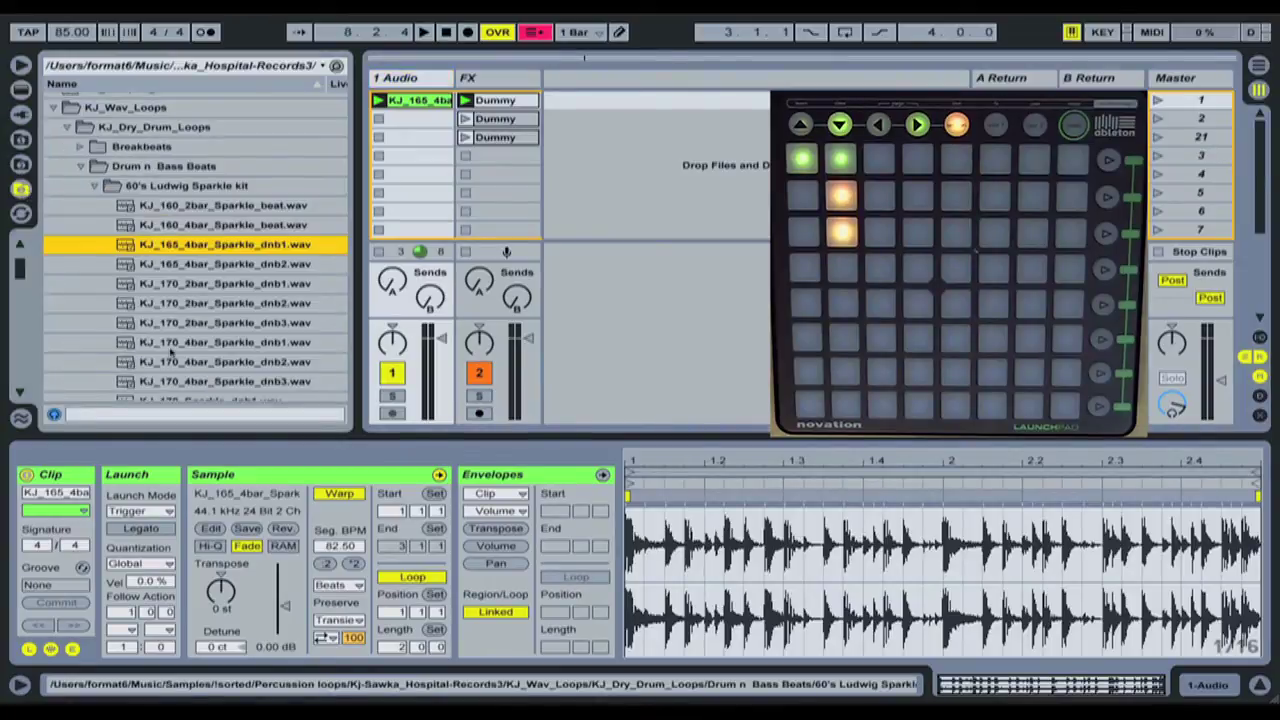
{"action": "left_click_drag", "start_coordinate": [225, 342], "coordinate": [428, 135]}
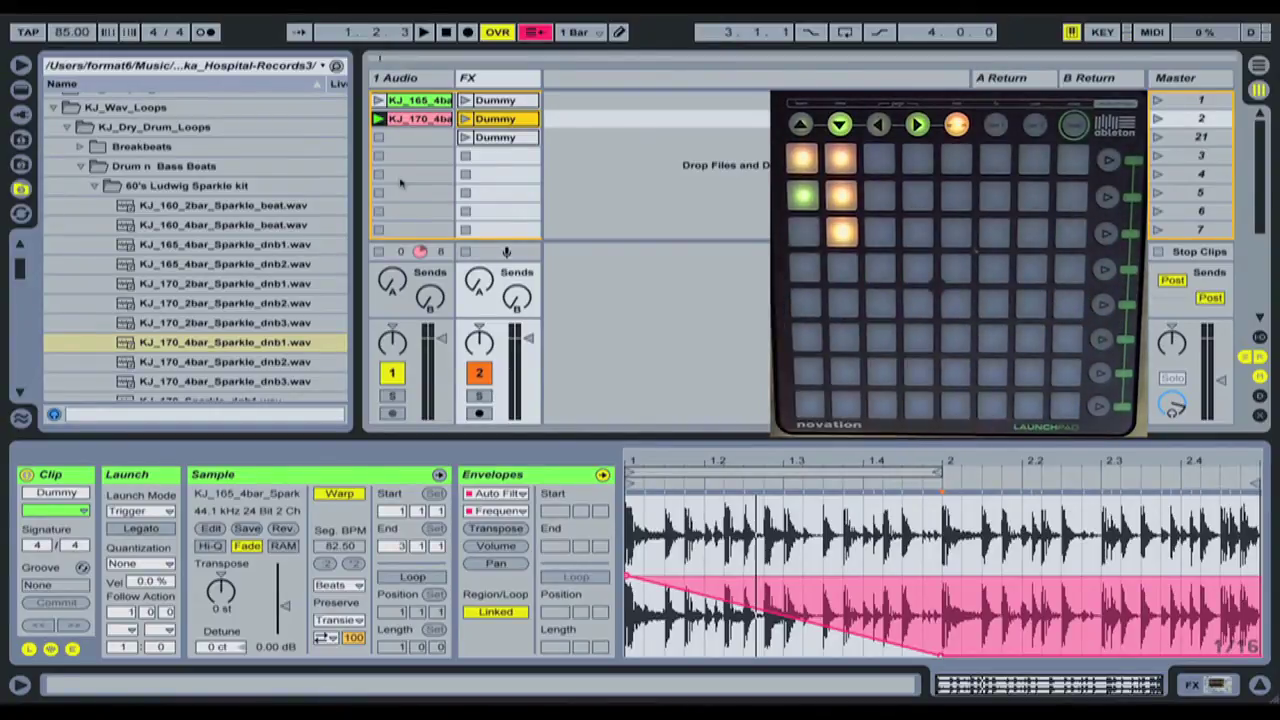
Step: Add audio tracks after 1 Audio up to 8 Audio, then return to the first Dummy clip
{"action": "left_click", "coordinate": [430, 86]}
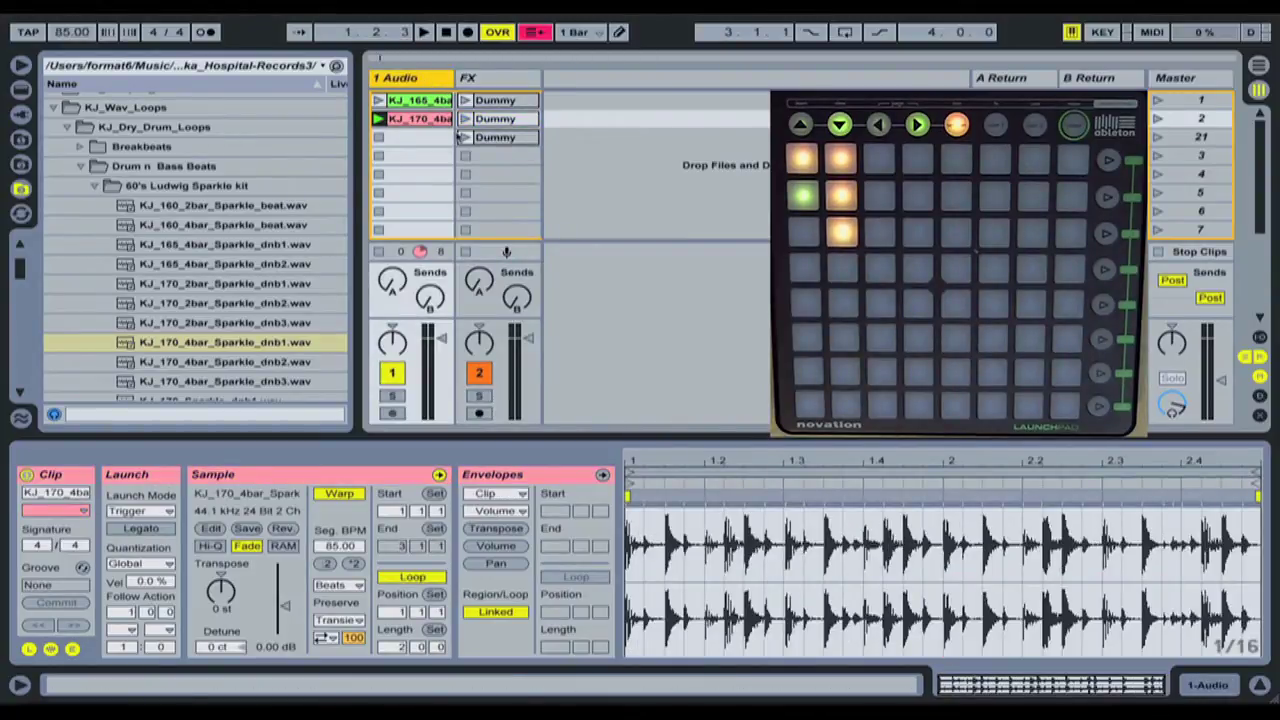
{"action": "key", "text": "super+t"}
{"action": "key", "text": "super+t"}
{"action": "key", "text": "super+t"}
{"action": "key", "text": "super+t"}
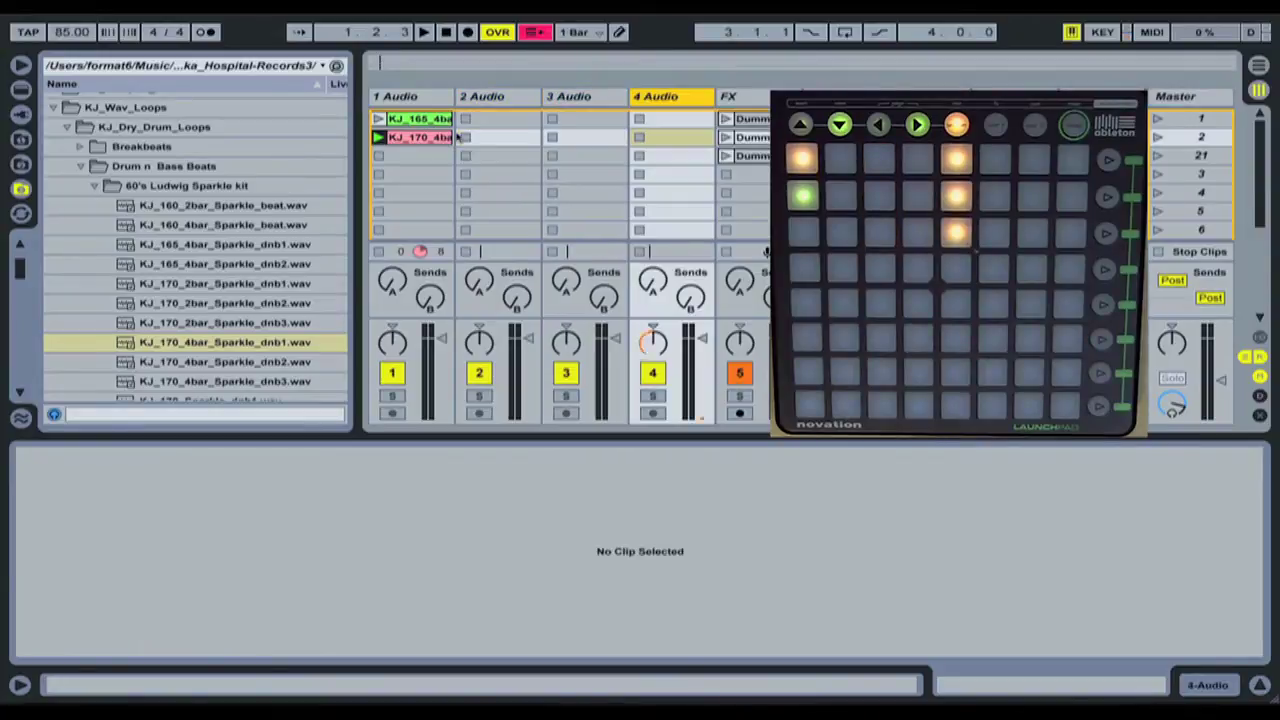
{"action": "key", "text": "super+t"}
{"action": "key", "text": "super+t"}
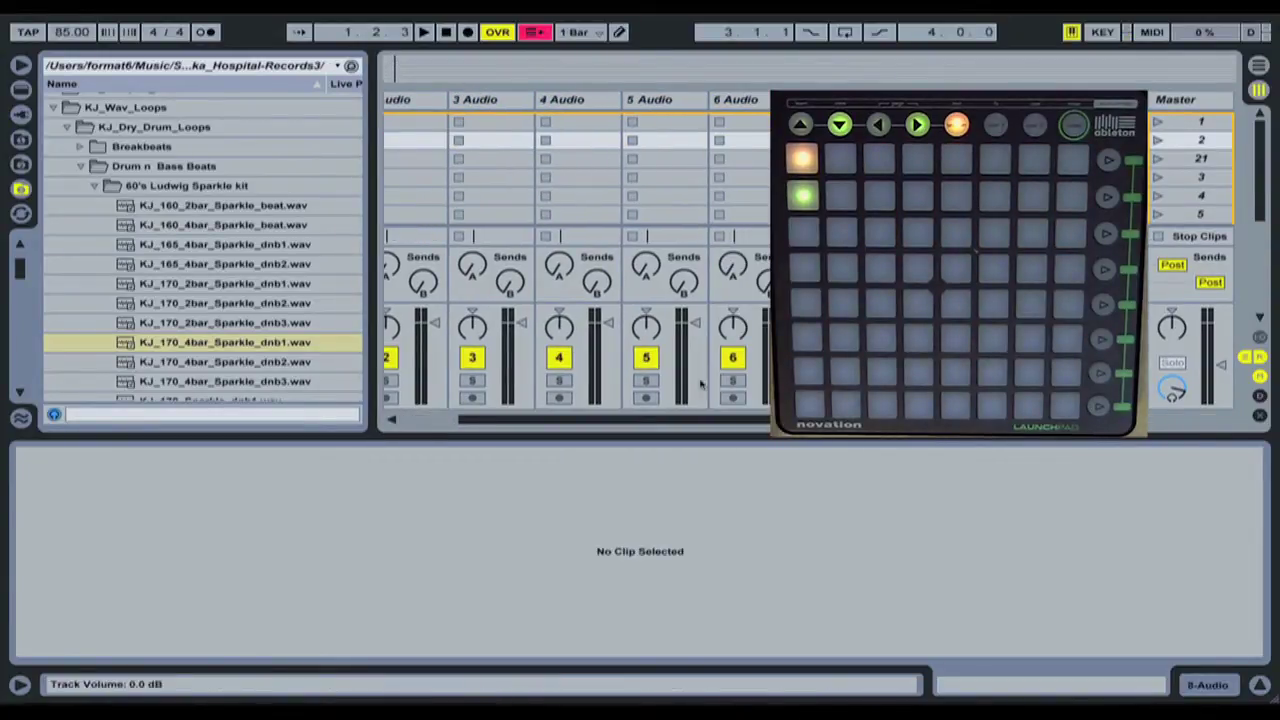
{"action": "scroll", "coordinate": [726, 420], "scroll_direction": "right", "scroll_amount": 1}
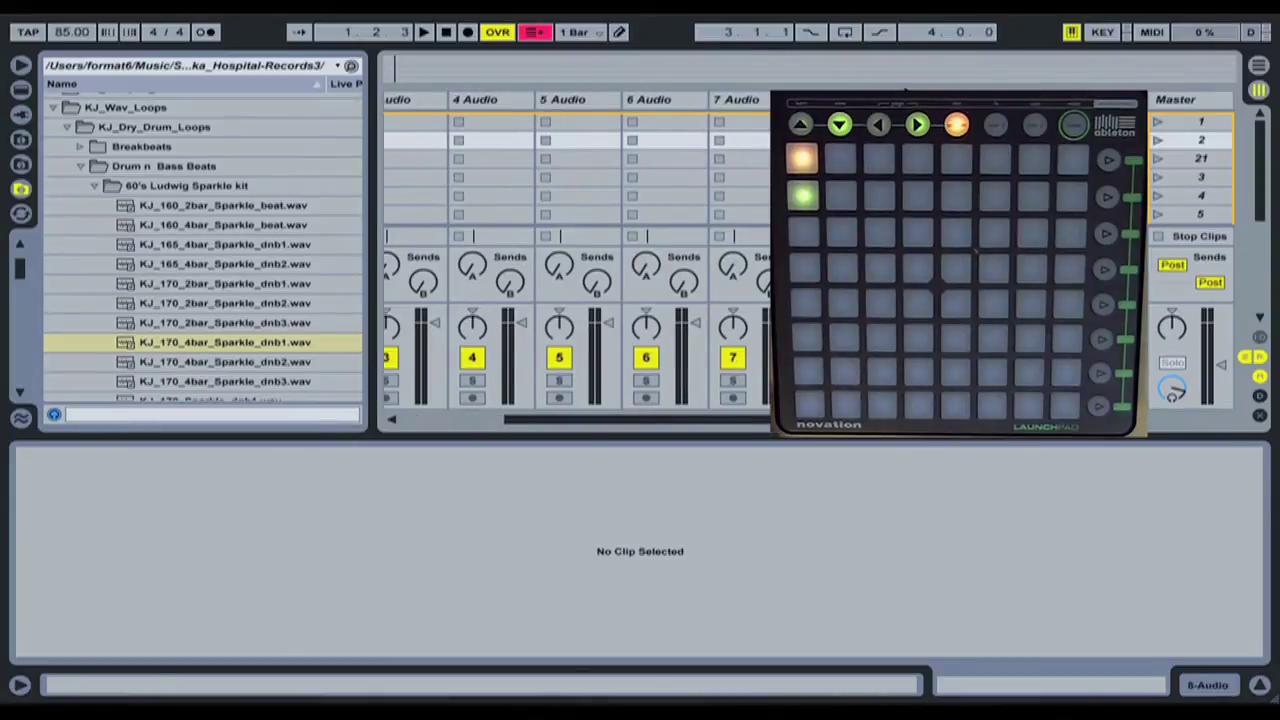
{"action": "key", "text": "Down"}
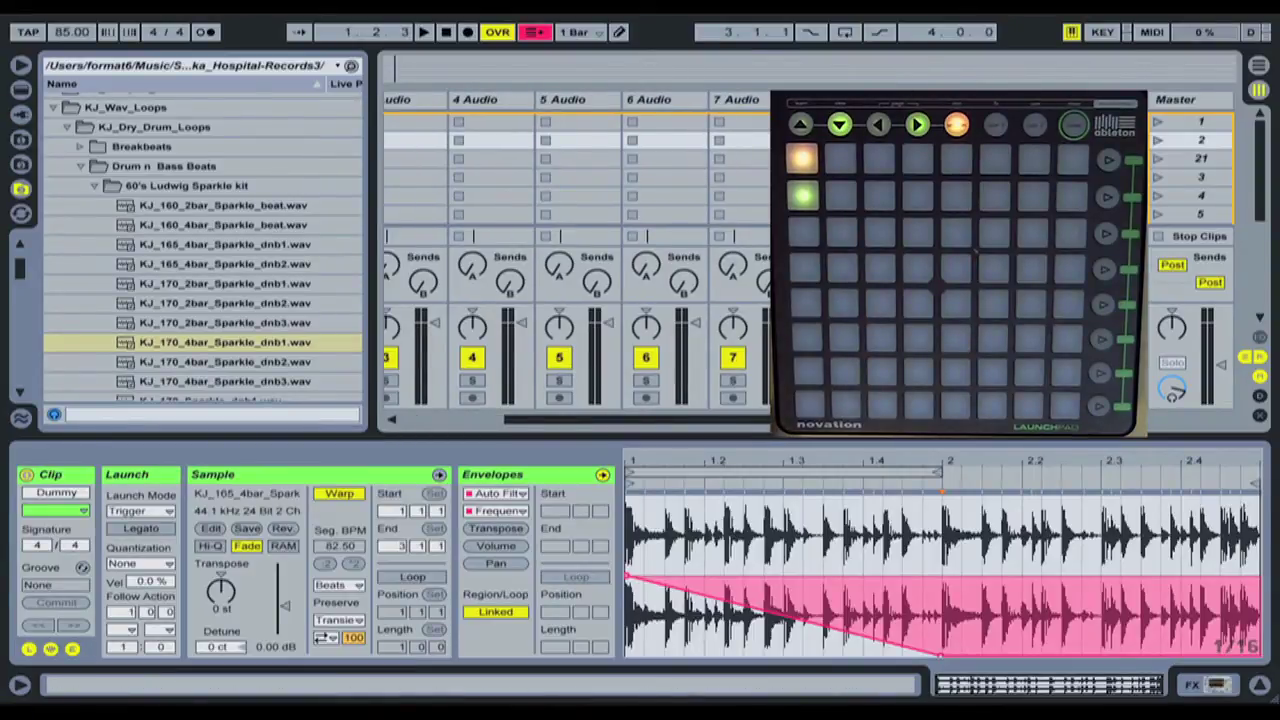
{"action": "left_click_drag", "start_coordinate": [777, 420], "coordinate": [672, 425]}
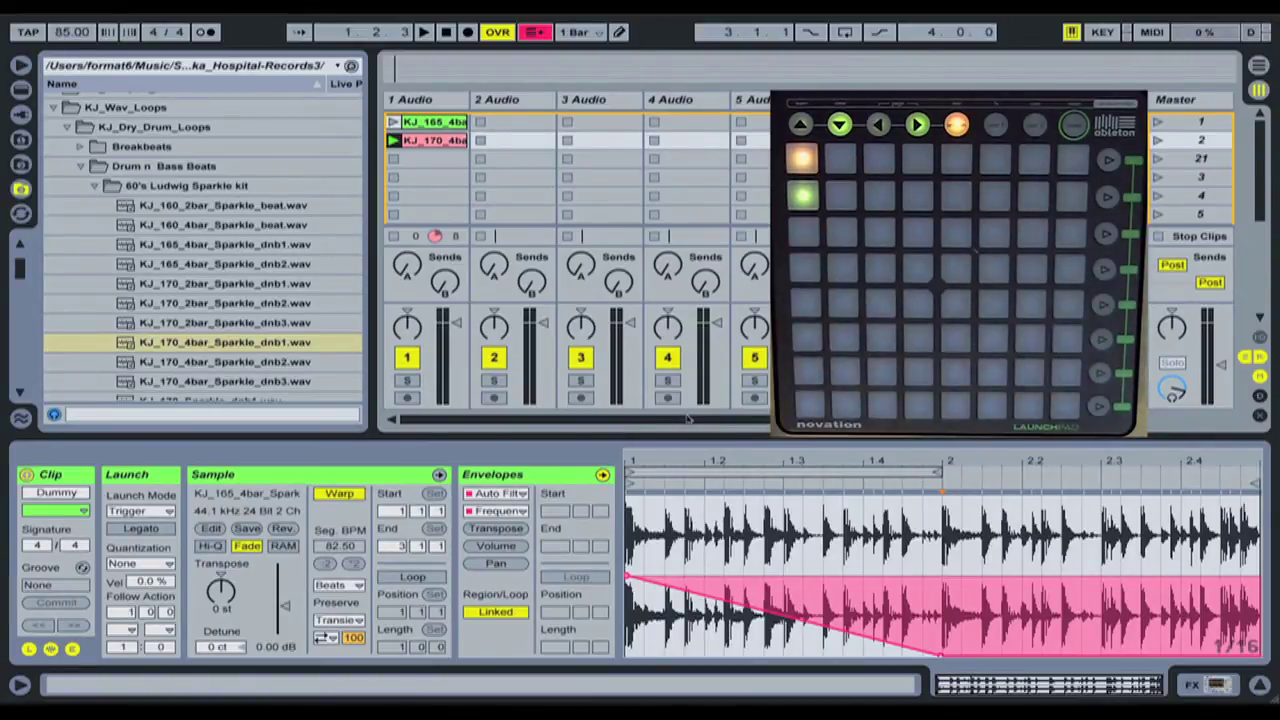
{"action": "left_click_drag", "start_coordinate": [688, 418], "coordinate": [793, 420]}
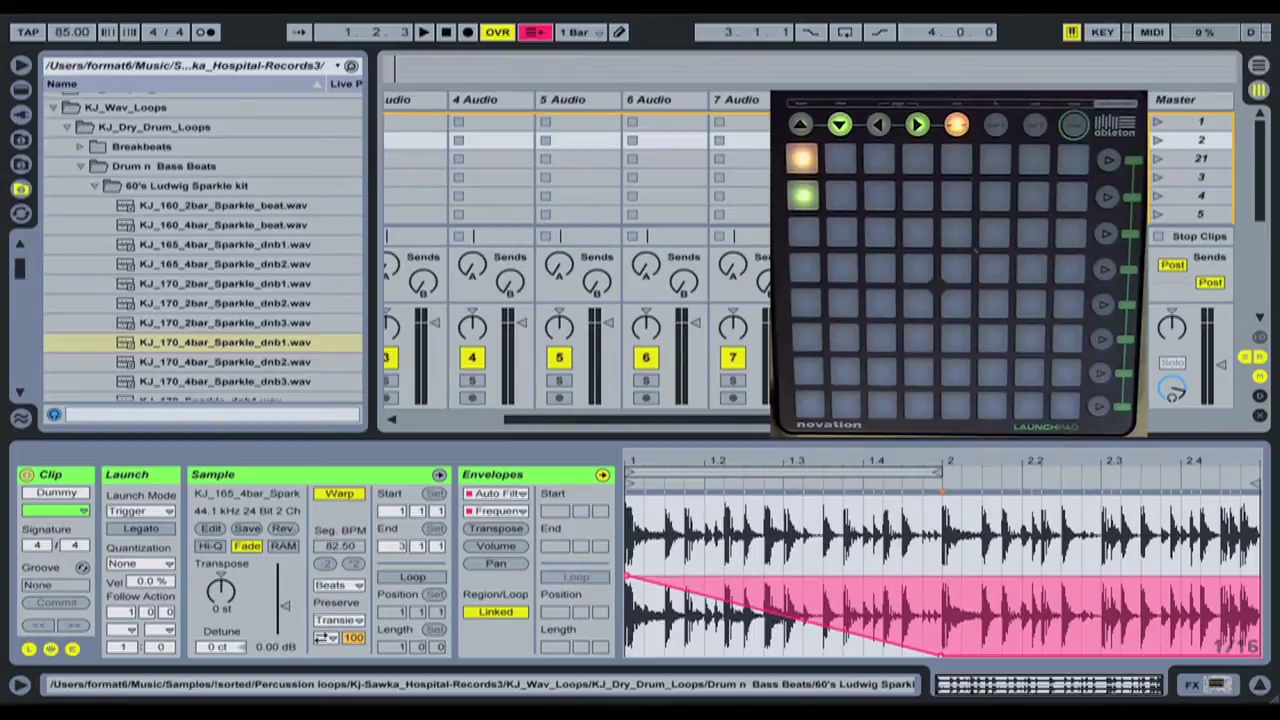
{"action": "key", "text": "Up"}
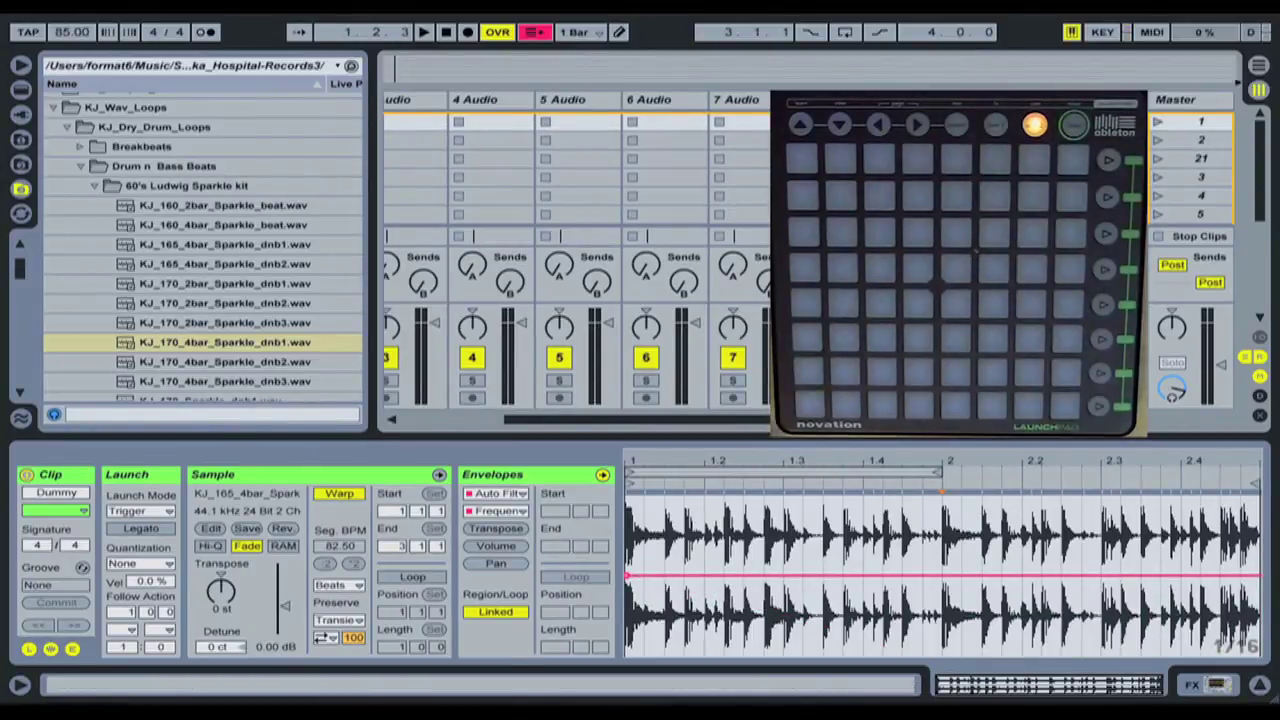
Step: In MIDI Map mode, assign Launchpad pads C-2, E-1 and G#0 to FX clip slots 1–3
{"action": "left_click", "coordinate": [1152, 32]}
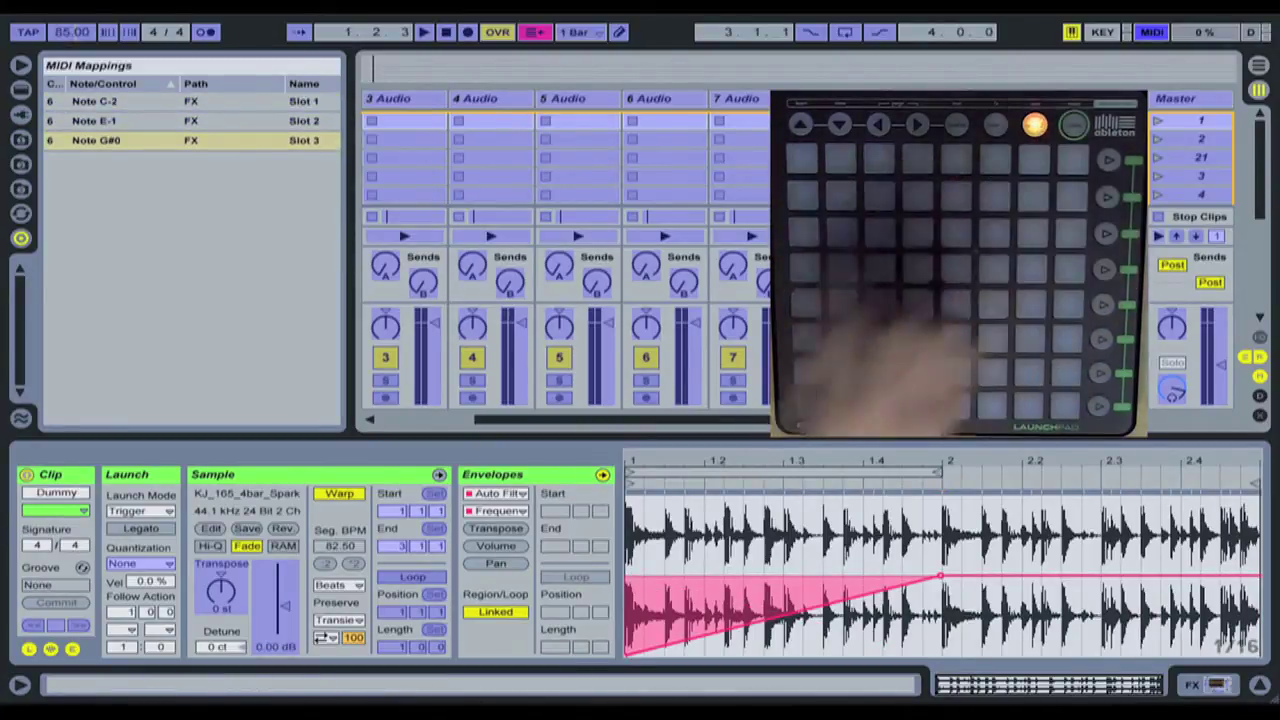
{"action": "left_click", "coordinate": [1151, 32]}
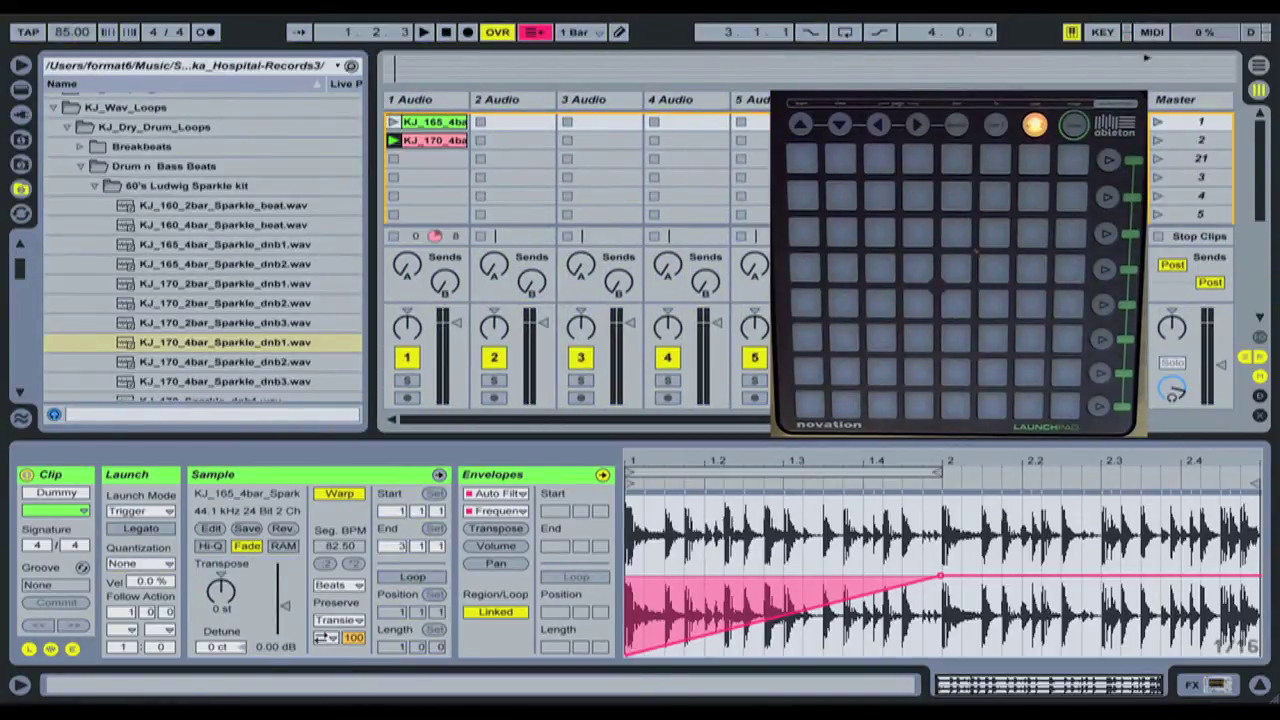